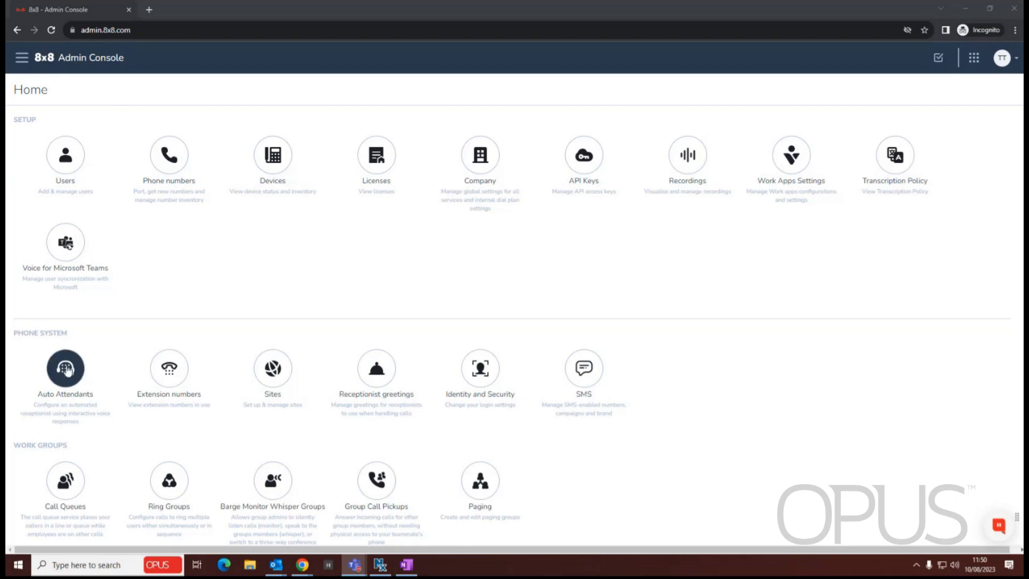
Open the Auto Attendants list and start creating a new auto attendant
left_click(66, 370)
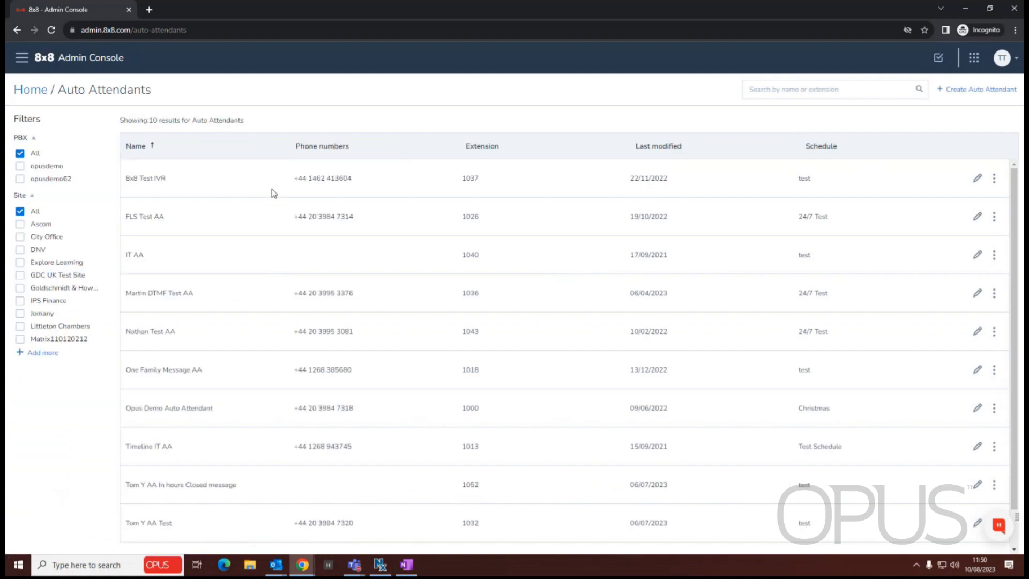
left_click(22, 58)
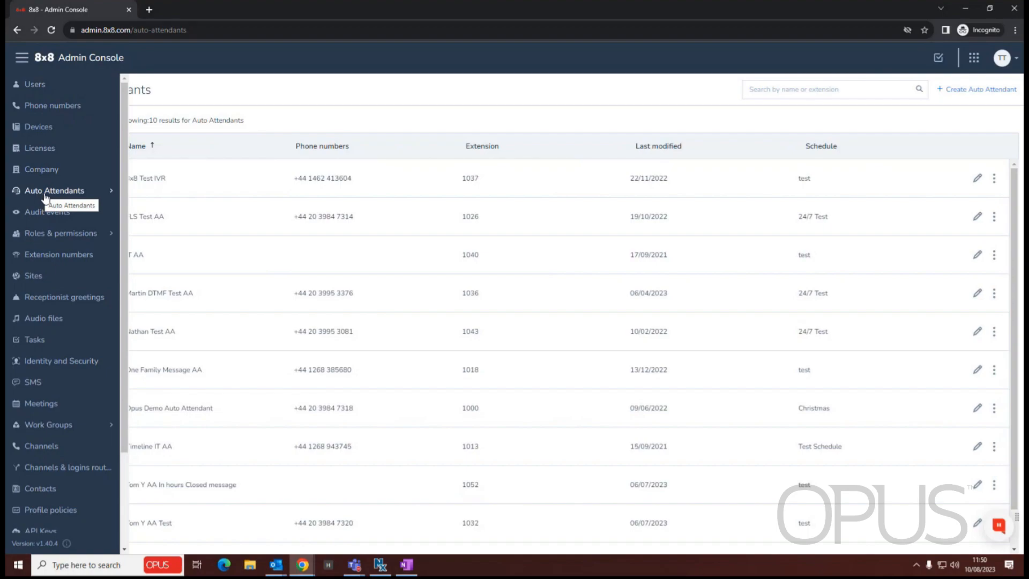
left_click(111, 193)
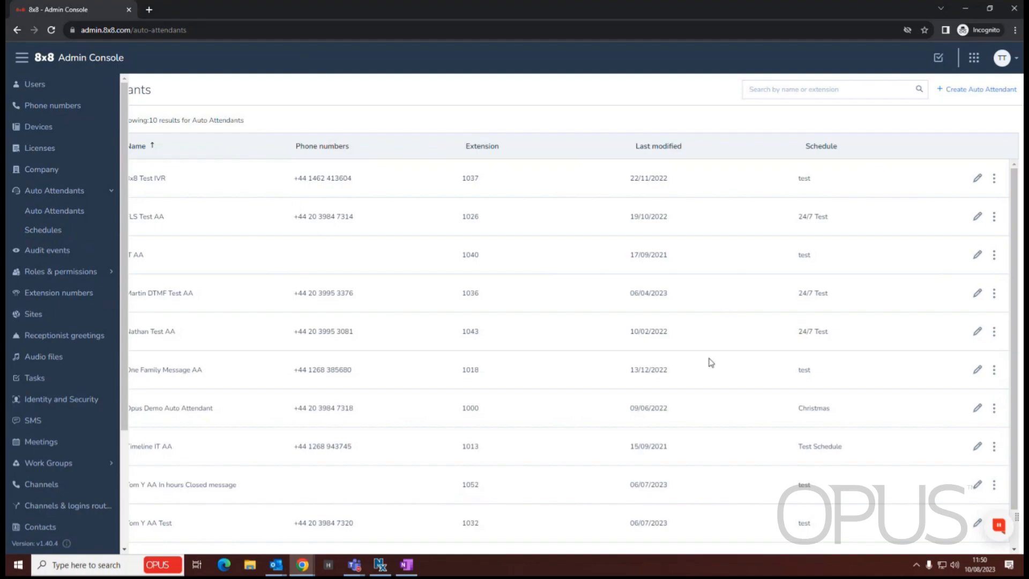
left_click(375, 104)
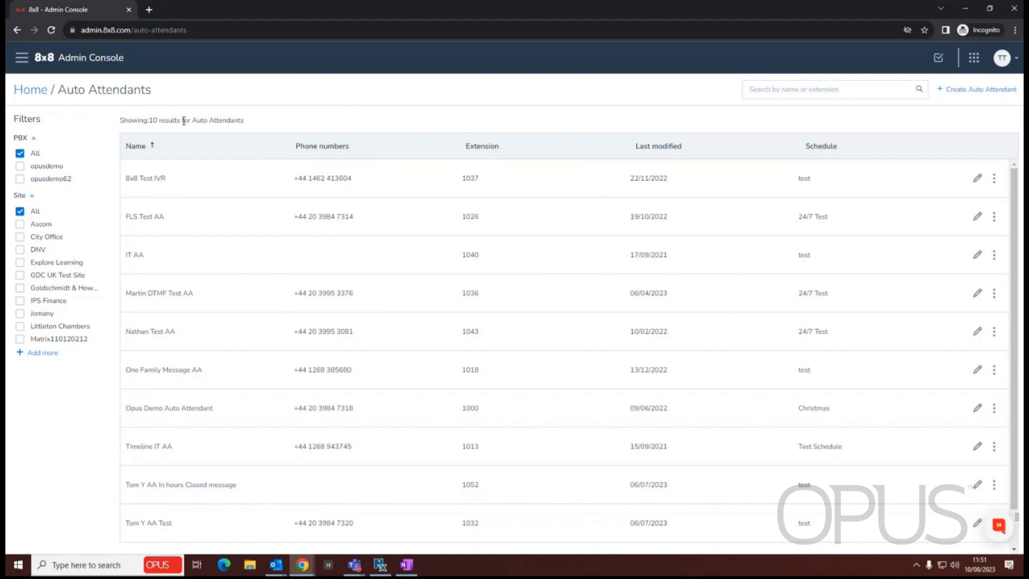
left_click(973, 93)
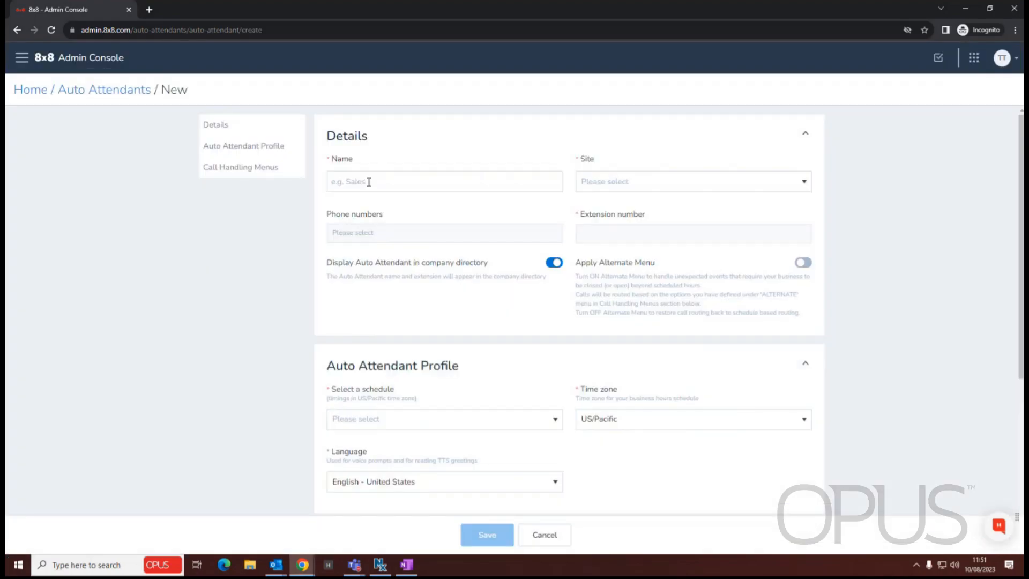
Name the new auto attendant Opus Test AA and assign it to the Sales test site
left_click_drag(331, 162, 362, 161)
left_click_drag(579, 159, 604, 159)
left_click(373, 186)
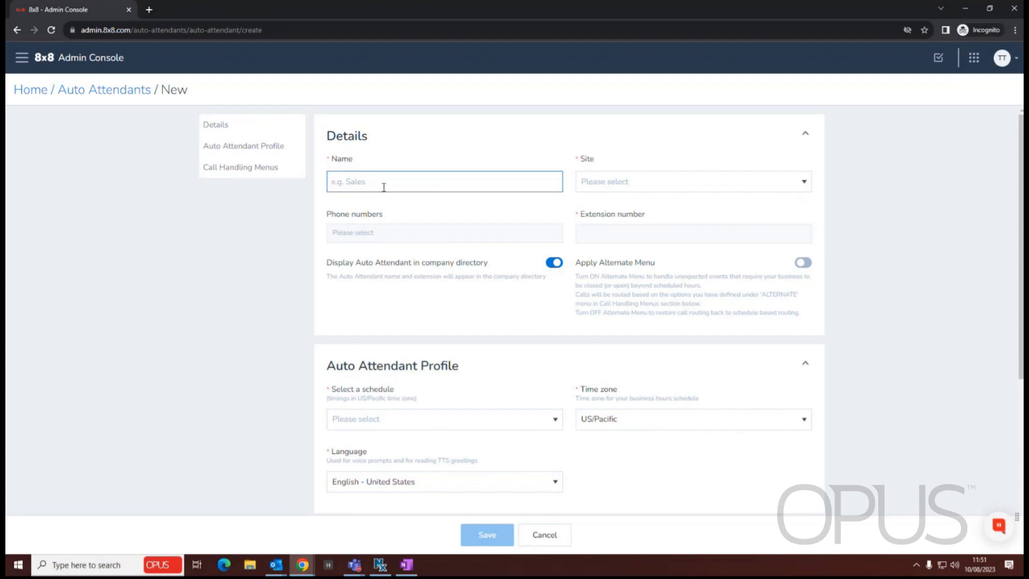
type("Opus Test AA")
left_click(590, 183)
scroll(647, 254, "down", 5)
left_click(644, 279)
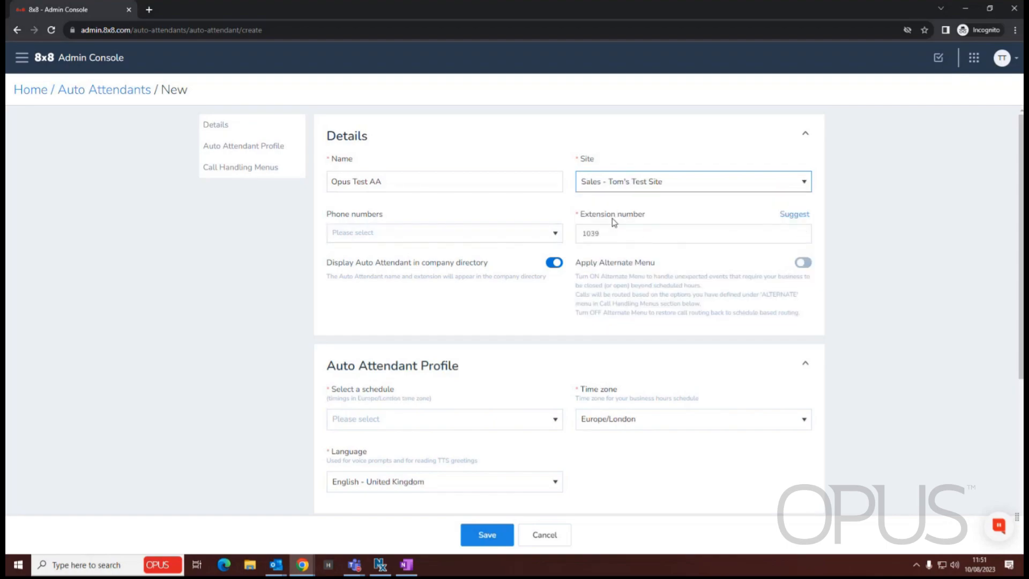
Set the auto attendant's extension number to 3200 and assign the first available London phone number
double_click(608, 234)
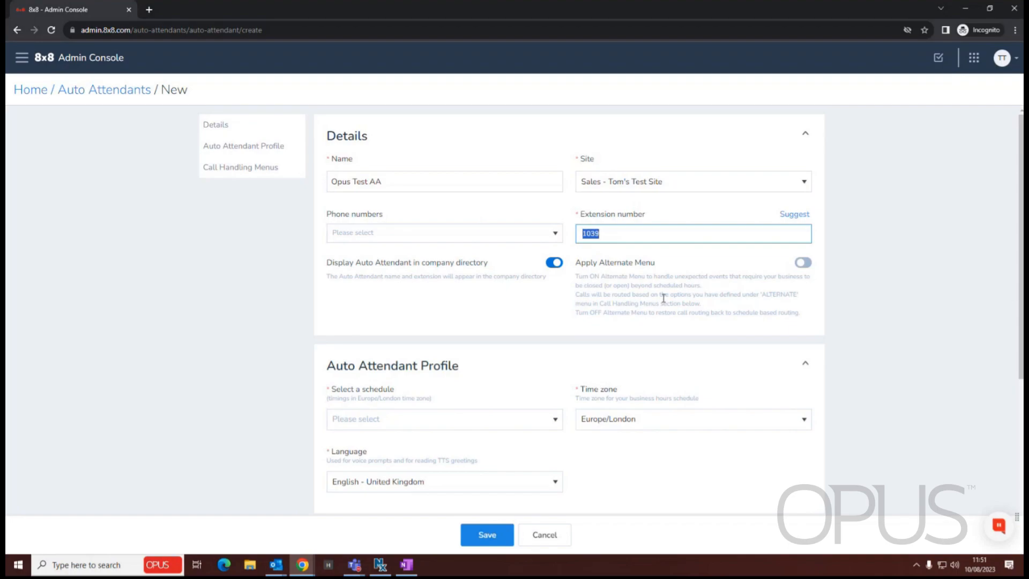
type("3200")
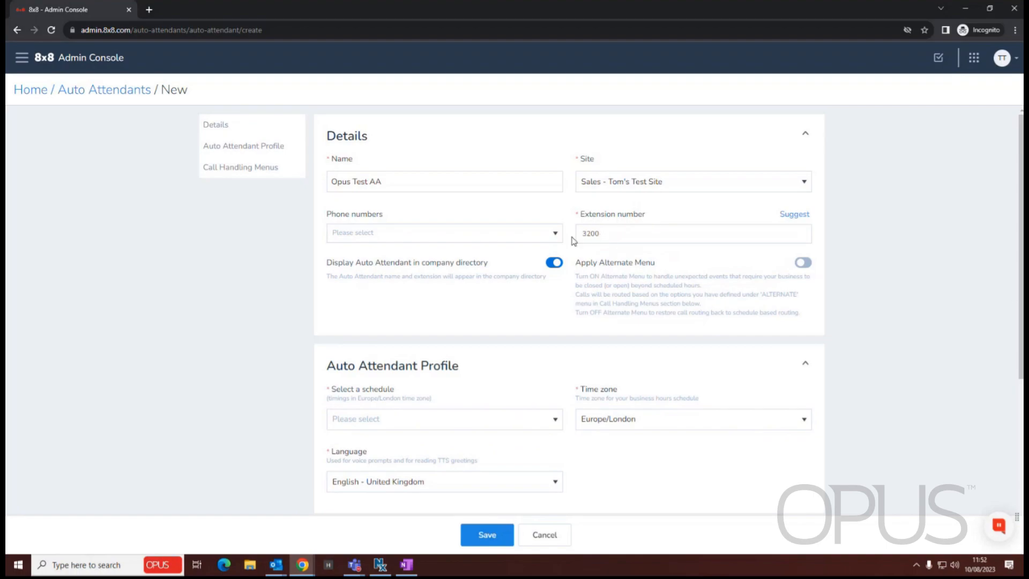
left_click(445, 236)
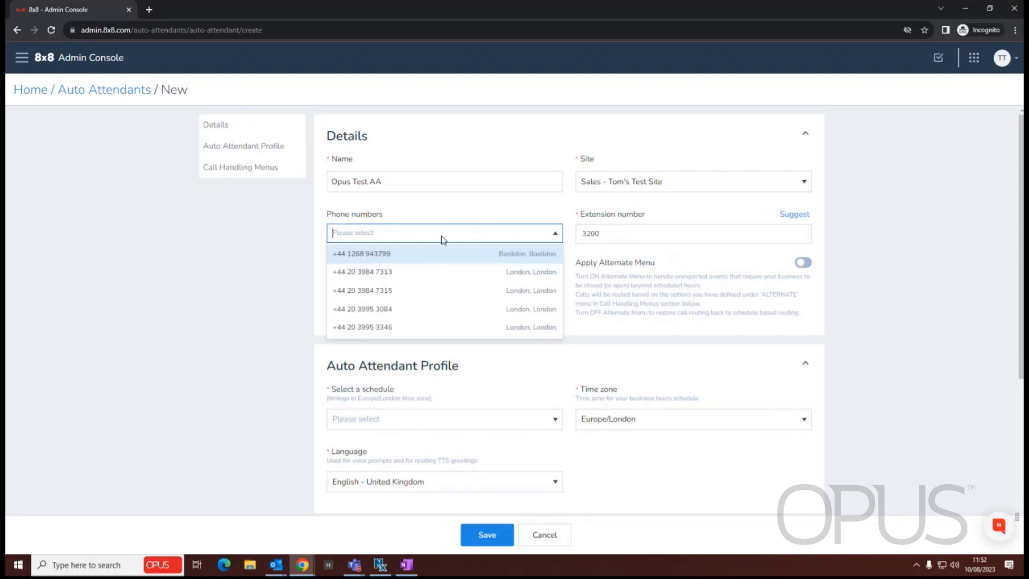
left_click(400, 272)
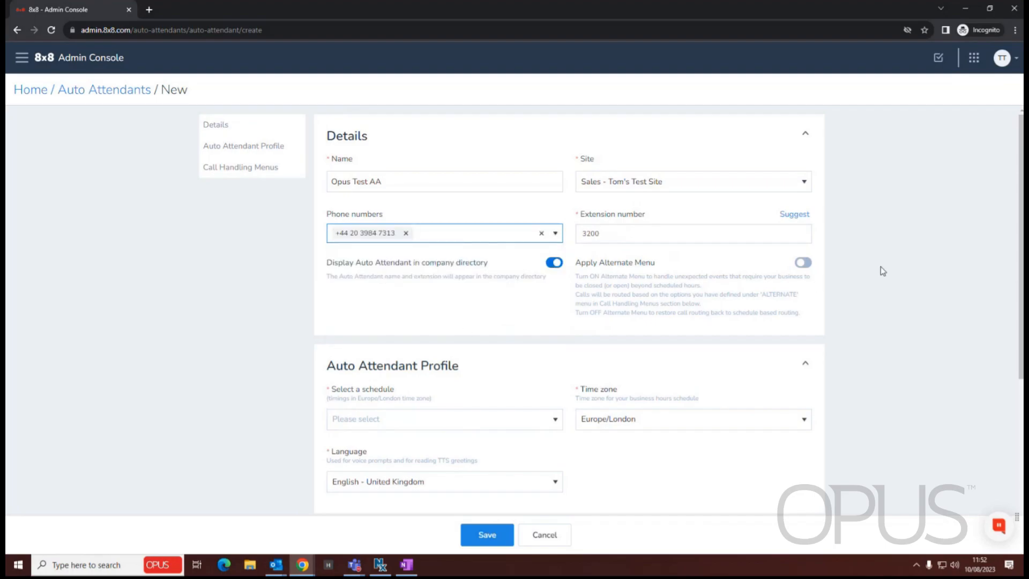
Turn off displaying the auto attendant in the company directory and choose the 24/7 Test schedule
scroll(883, 270, "down", 2)
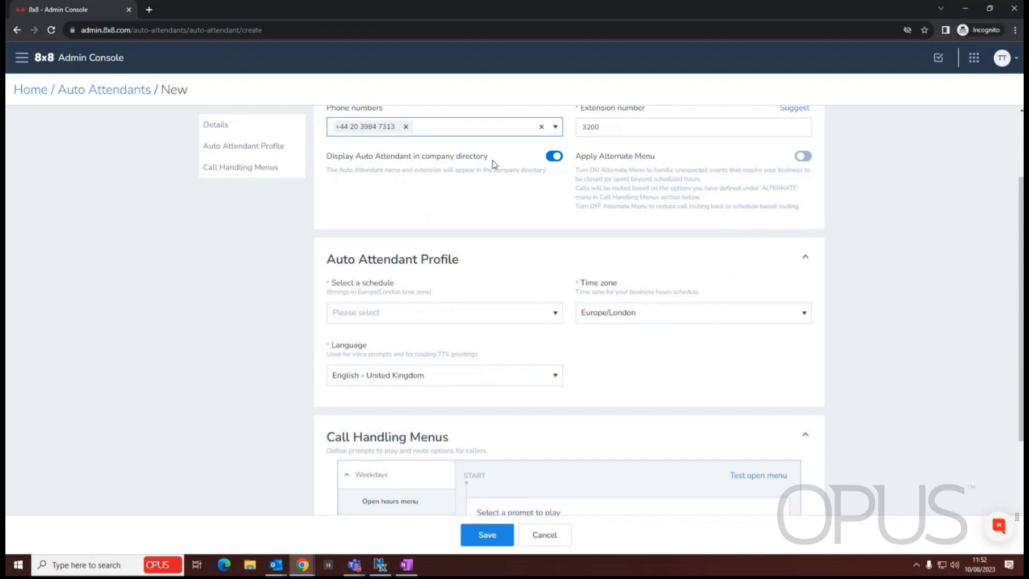
left_click(552, 159)
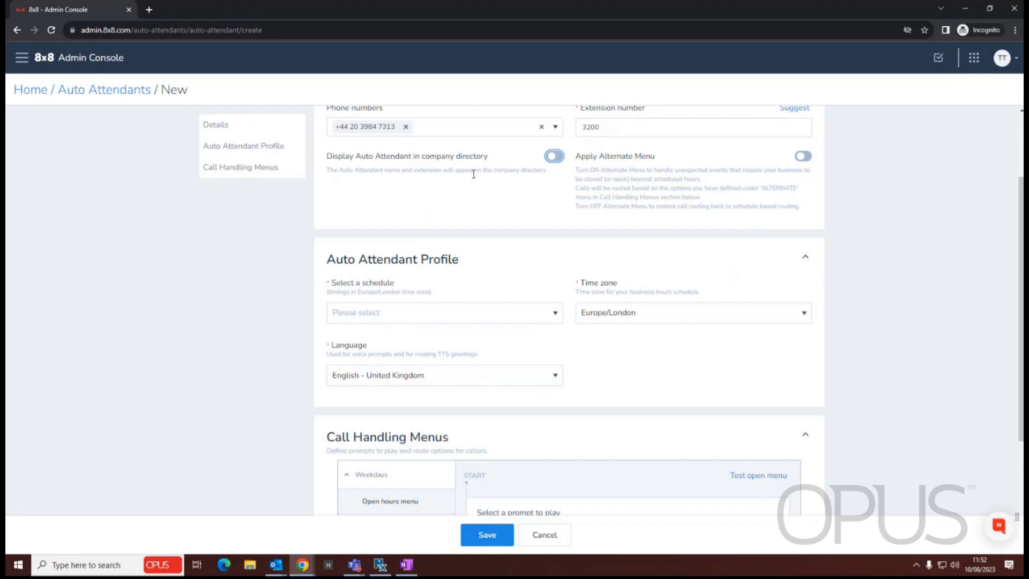
scroll(473, 174, "down", 1)
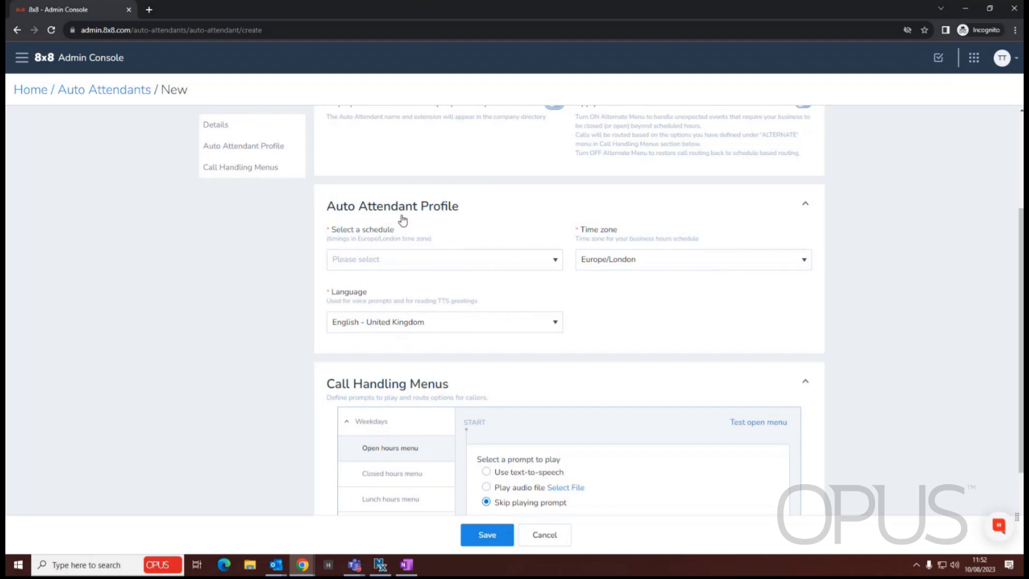
left_click(452, 261)
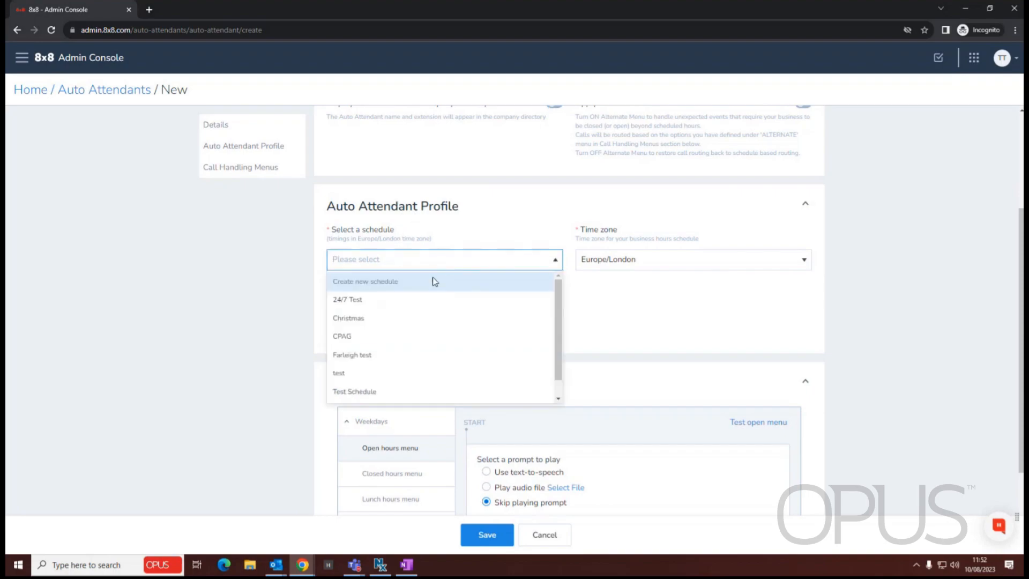
scroll(420, 316, "down", 1)
scroll(423, 337, "up", 1)
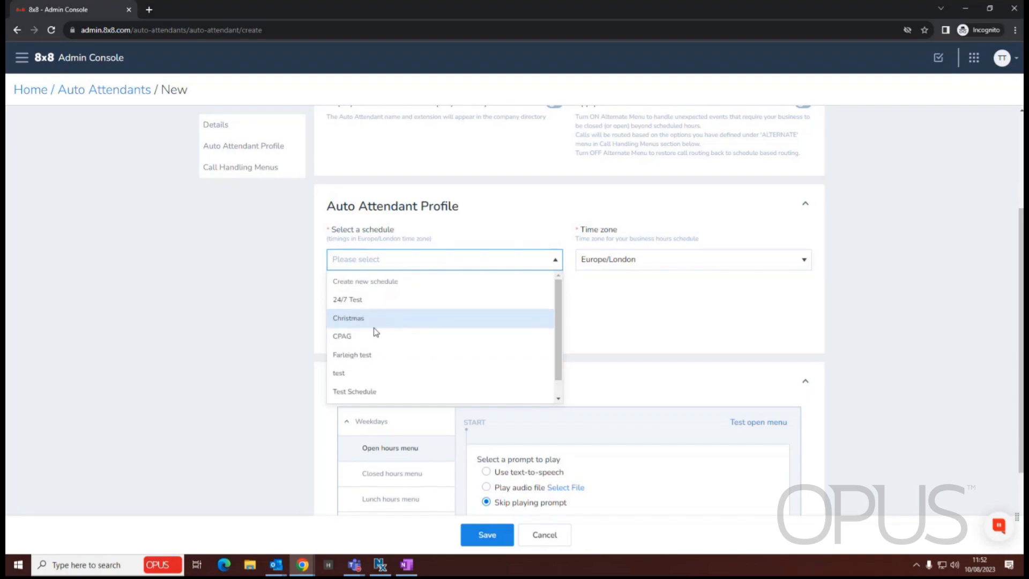
left_click(352, 304)
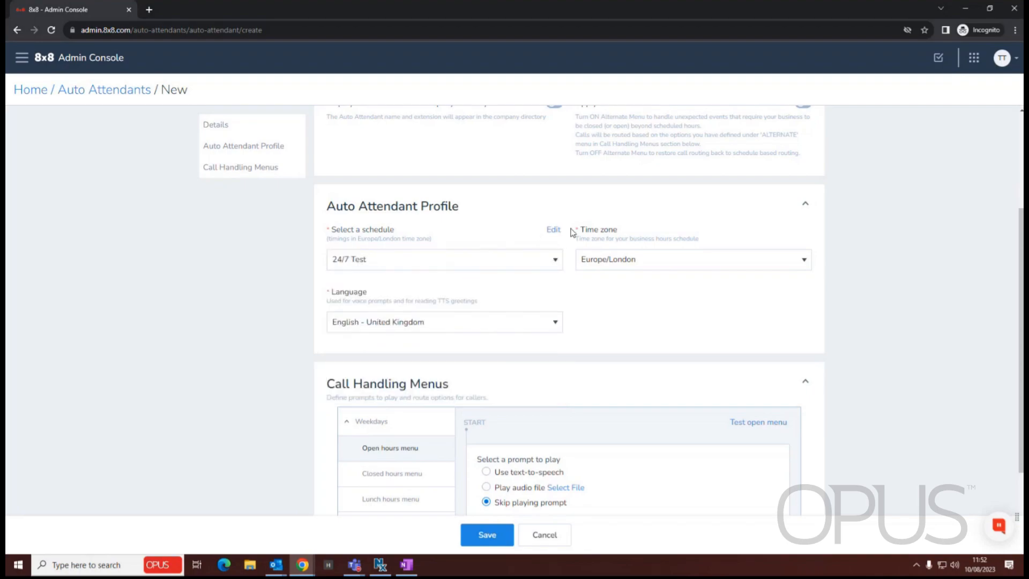
Open the 24/7 Test schedule for editing, examine its weekday hours and exceptions, and close it without changes
left_click(555, 230)
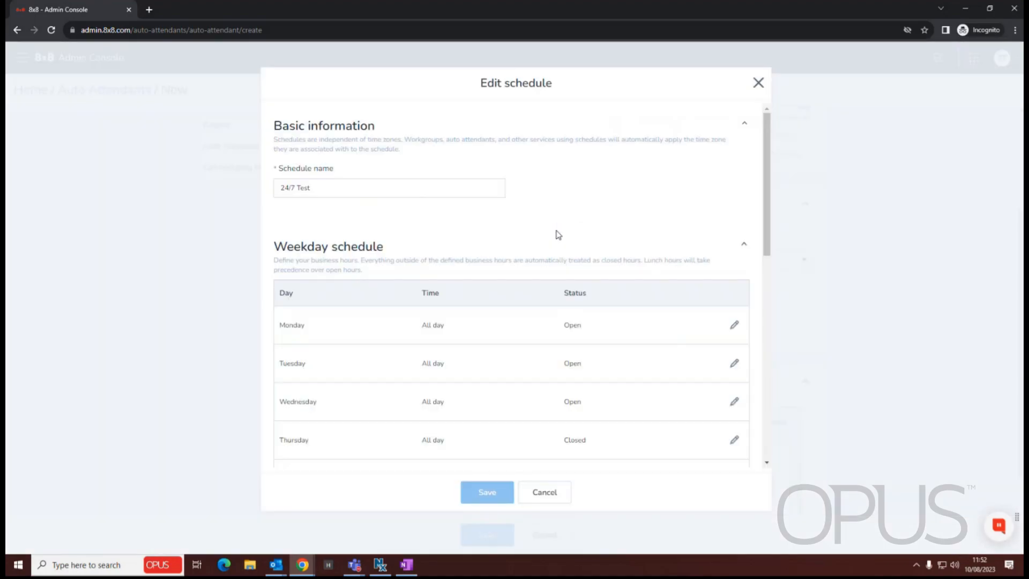
scroll(526, 314, "down", 6)
scroll(514, 317, "up", 4)
scroll(525, 213, "up", 1)
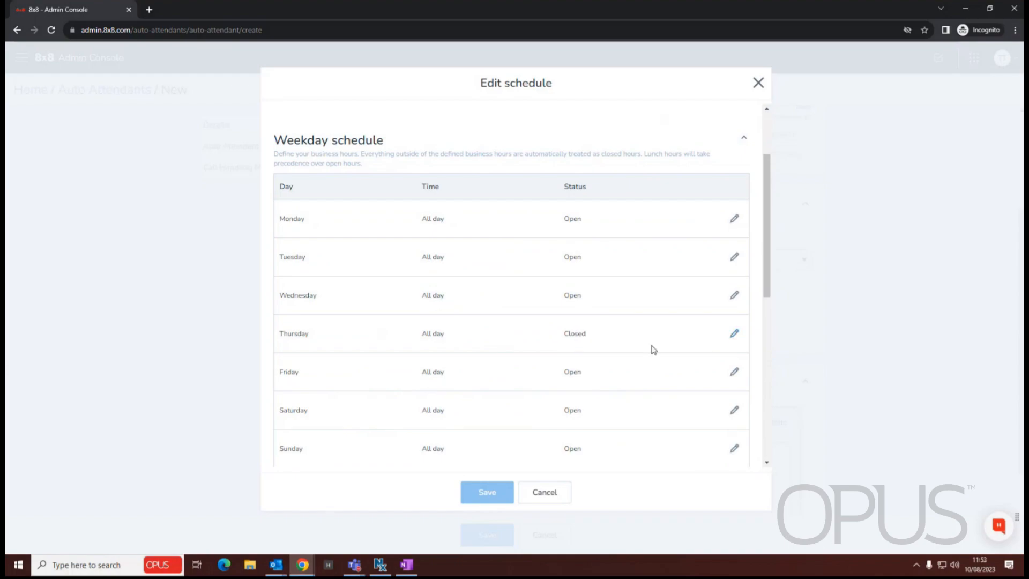
scroll(551, 288, "down", 2)
scroll(558, 279, "up", 4)
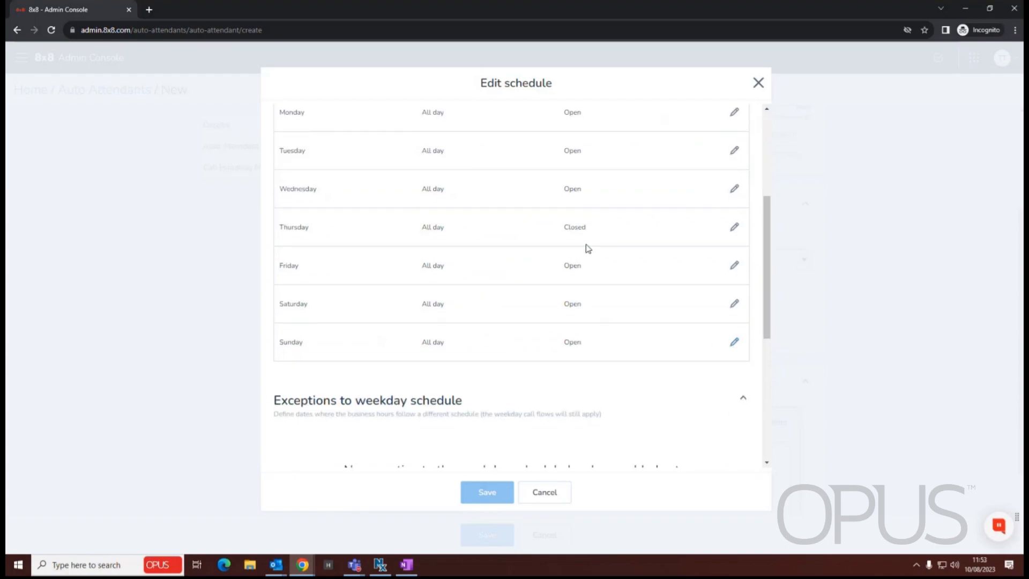
left_click(756, 85)
Start a new schedule for the auto attendant and name it Opus Test Schedule
left_click(556, 262)
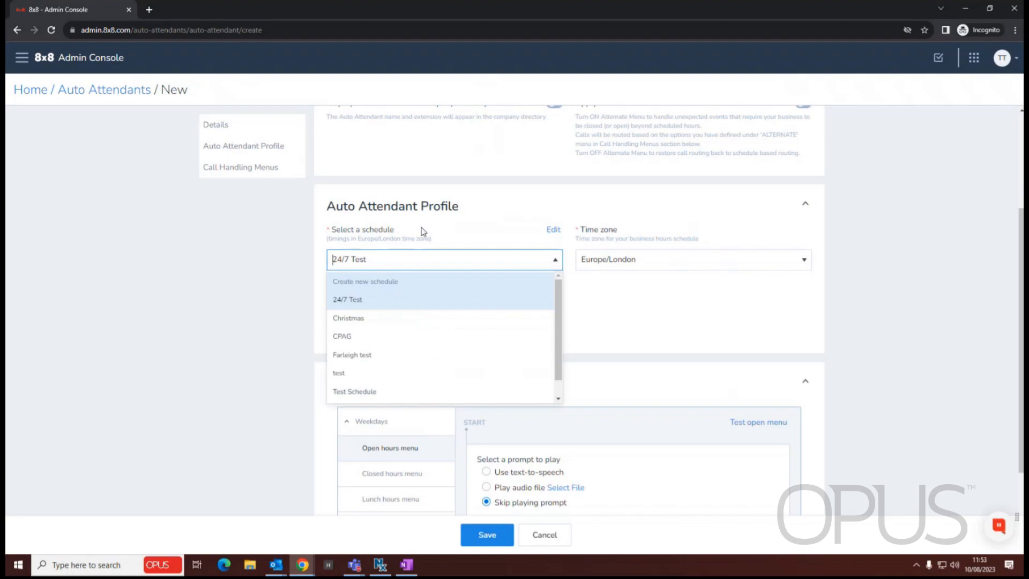
left_click(375, 282)
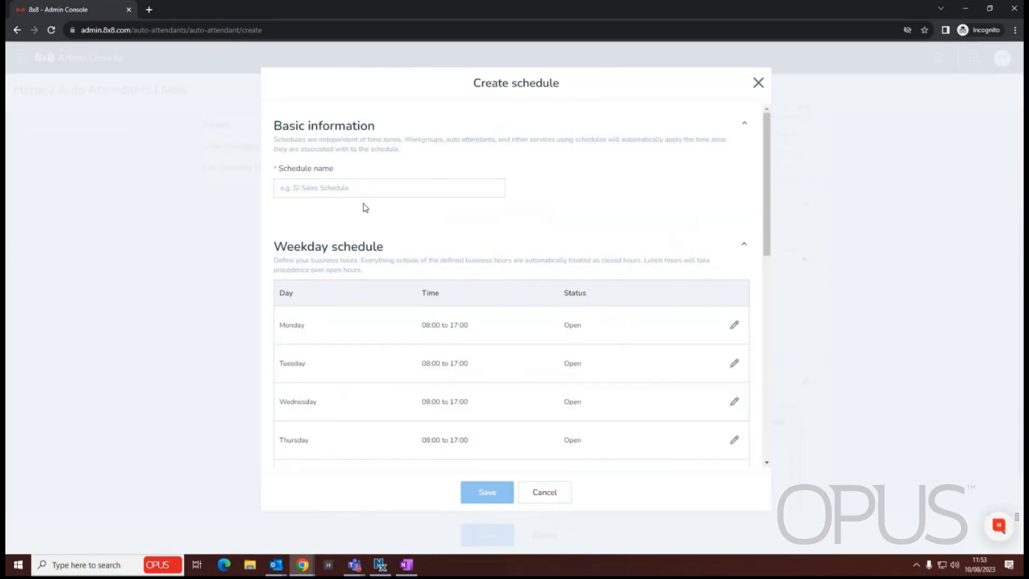
left_click(332, 183)
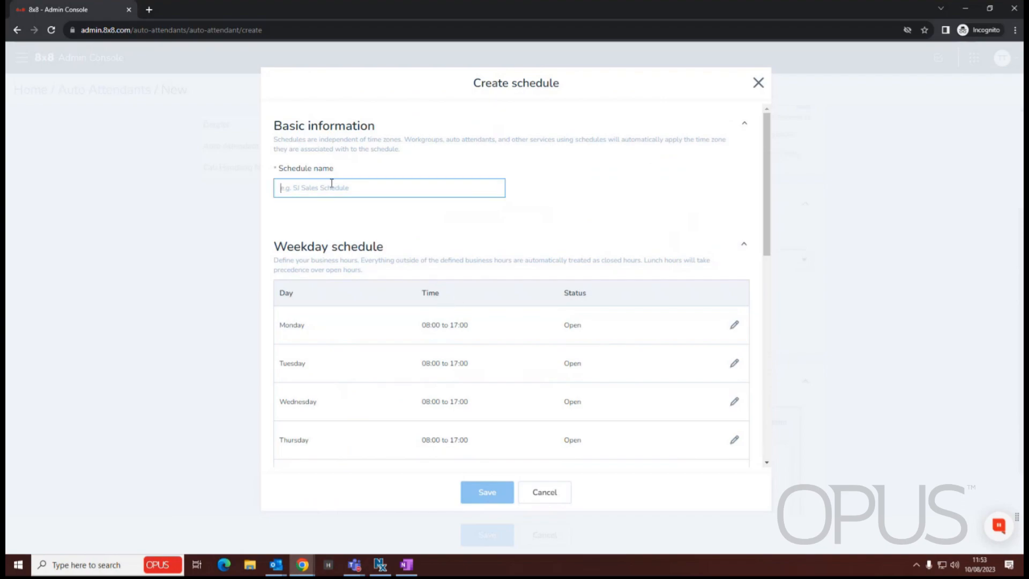
type("Opus Test Schedule")
Set Monday's opening time to 09:00 in the new weekday schedule and save the business hours
scroll(533, 181, "down", 2)
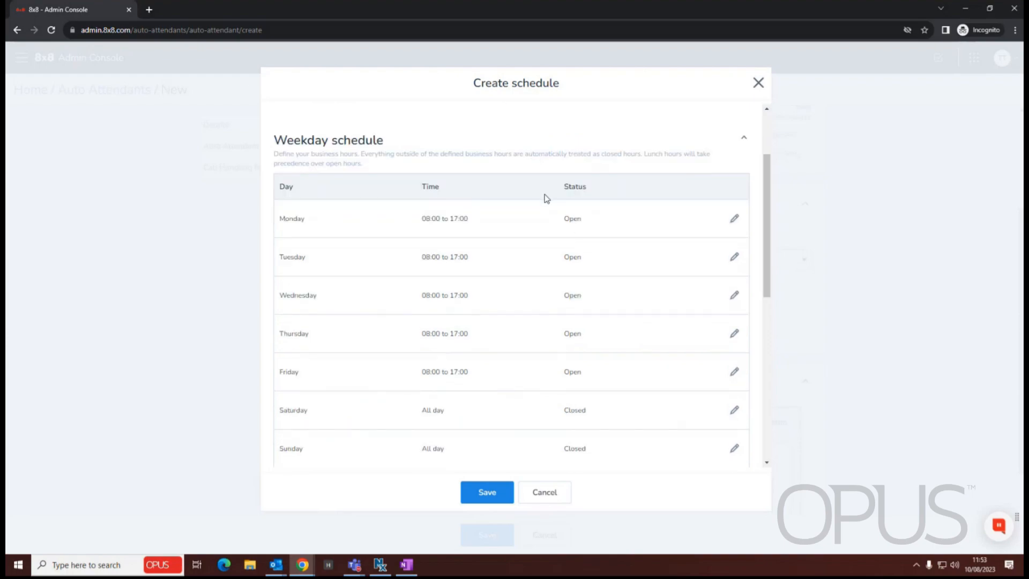
left_click(734, 221)
left_click(549, 166)
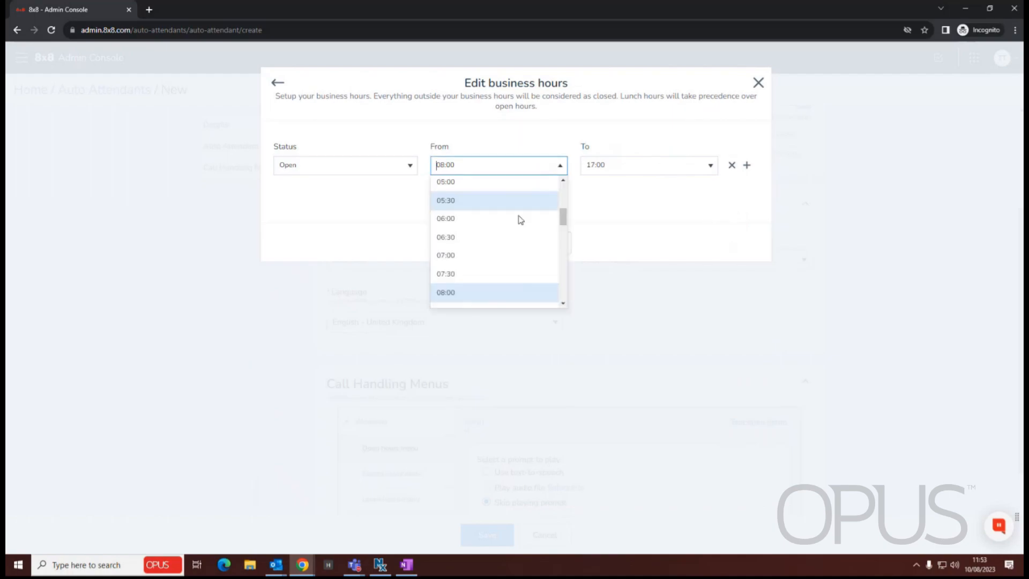
scroll(519, 218, "down", 1)
left_click(450, 275)
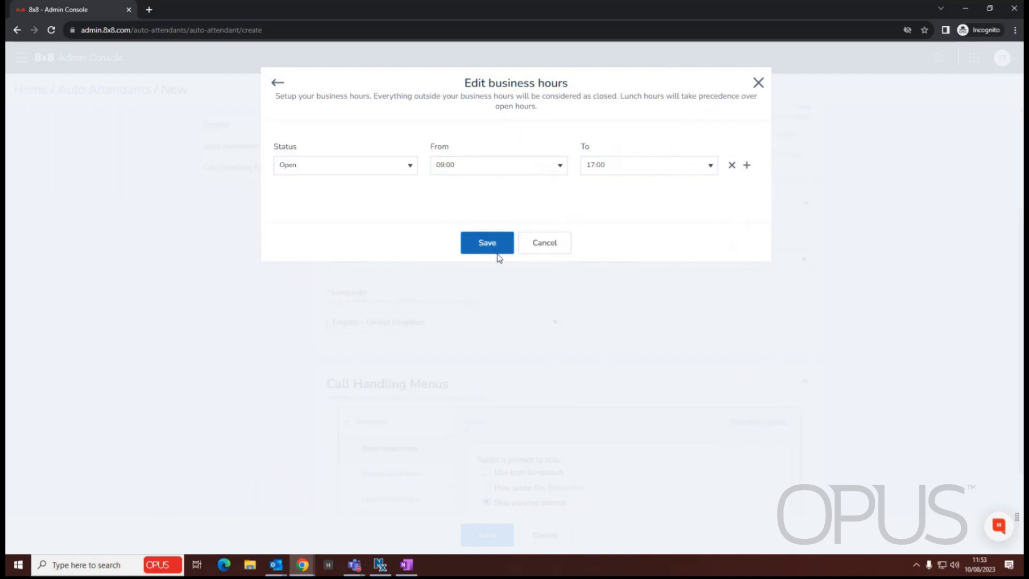
left_click(497, 254)
Set Tuesday's opening time to 09:00 and save the business hours
left_click(734, 264)
left_click(485, 165)
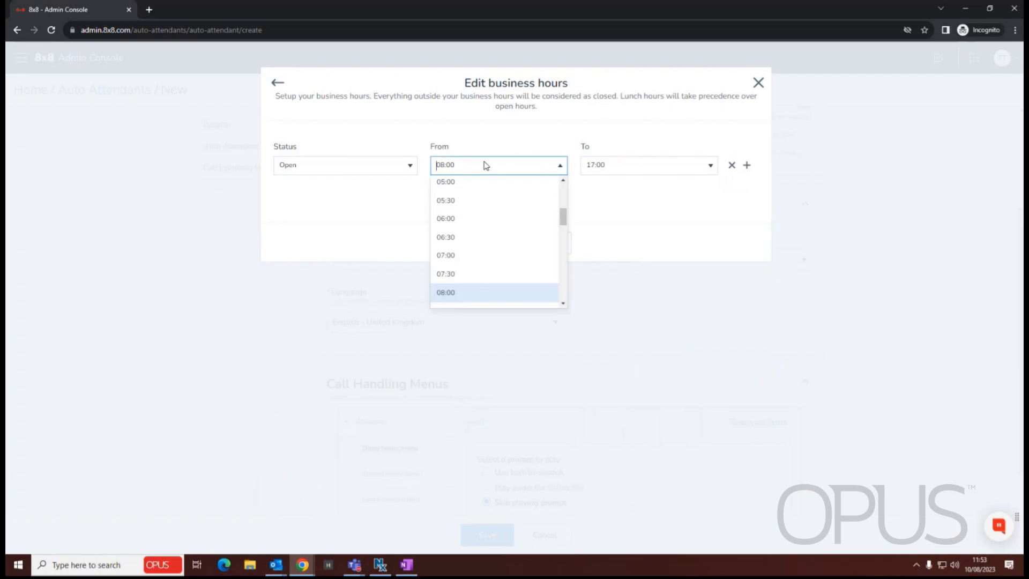
scroll(471, 229, "down", 1)
left_click(445, 275)
left_click(477, 244)
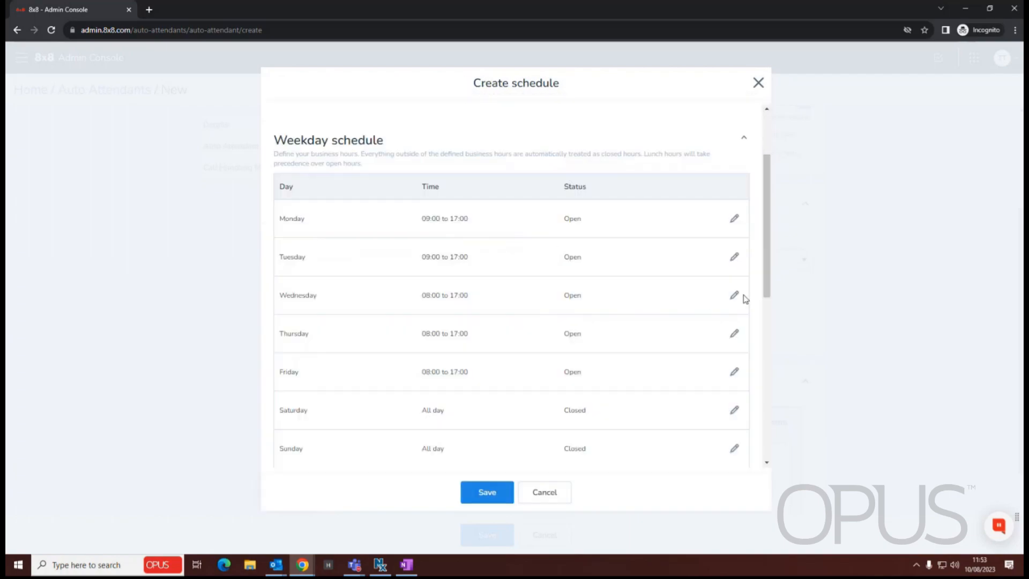
Set Wednesday's opening time to 09:00 and save the business hours
left_click(735, 295)
left_click(491, 164)
scroll(482, 252, "down", 1)
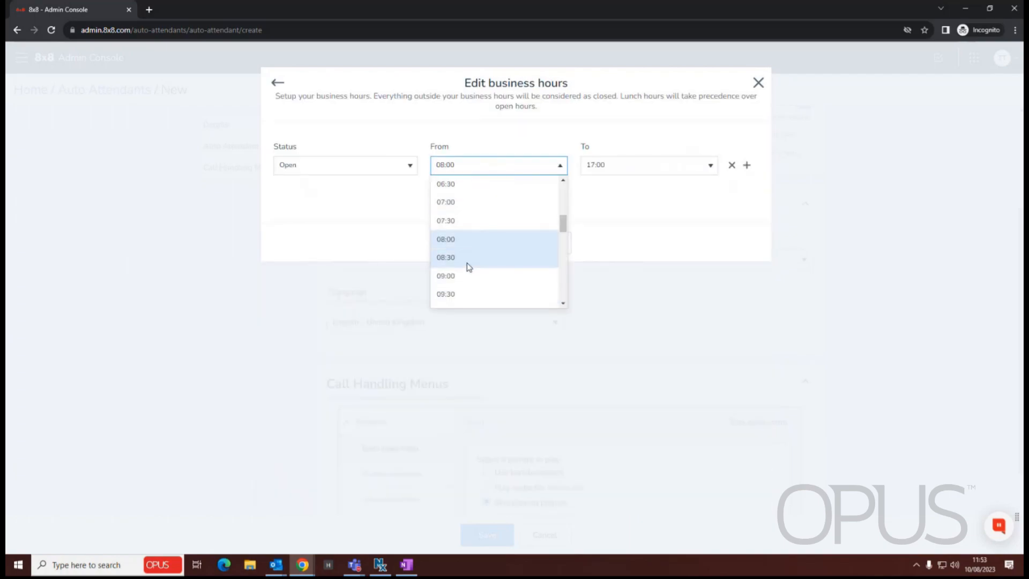
left_click(458, 276)
left_click(487, 242)
Review the new schedule's weekday and weekend hours and its section for exceptions to the weekday schedule
scroll(445, 164, "down", 1)
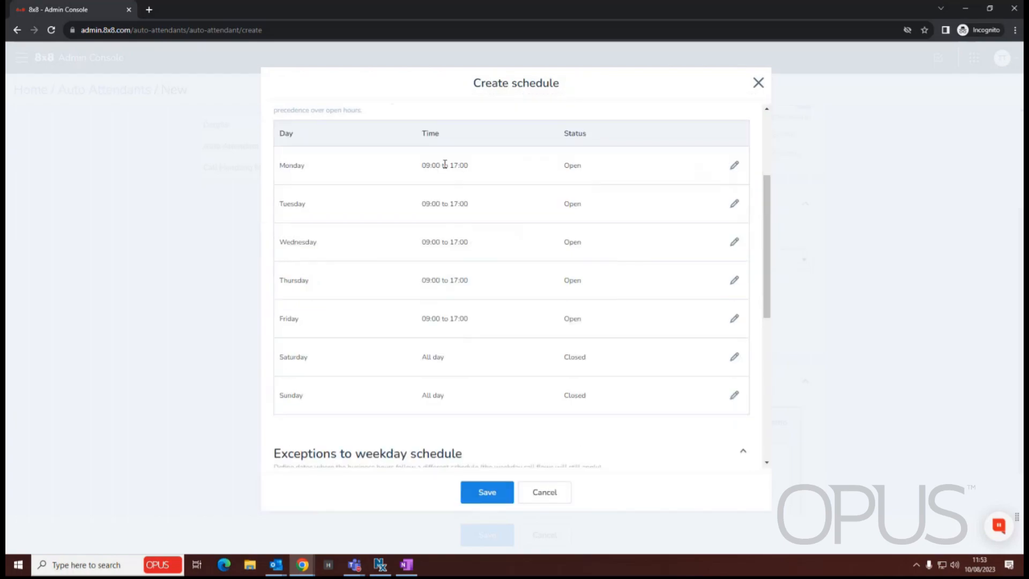
scroll(367, 252, "up", 1)
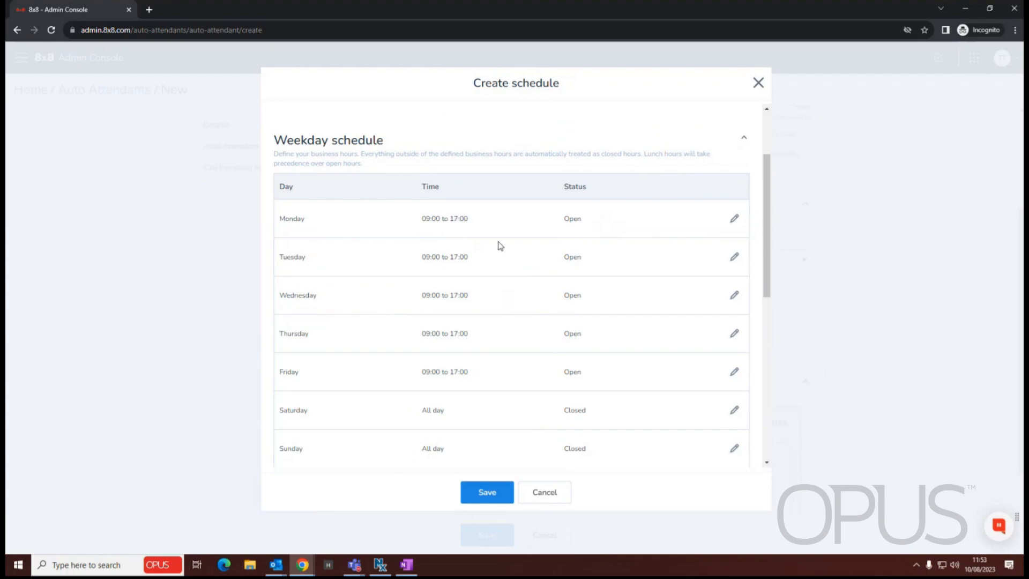
scroll(493, 287, "down", 1)
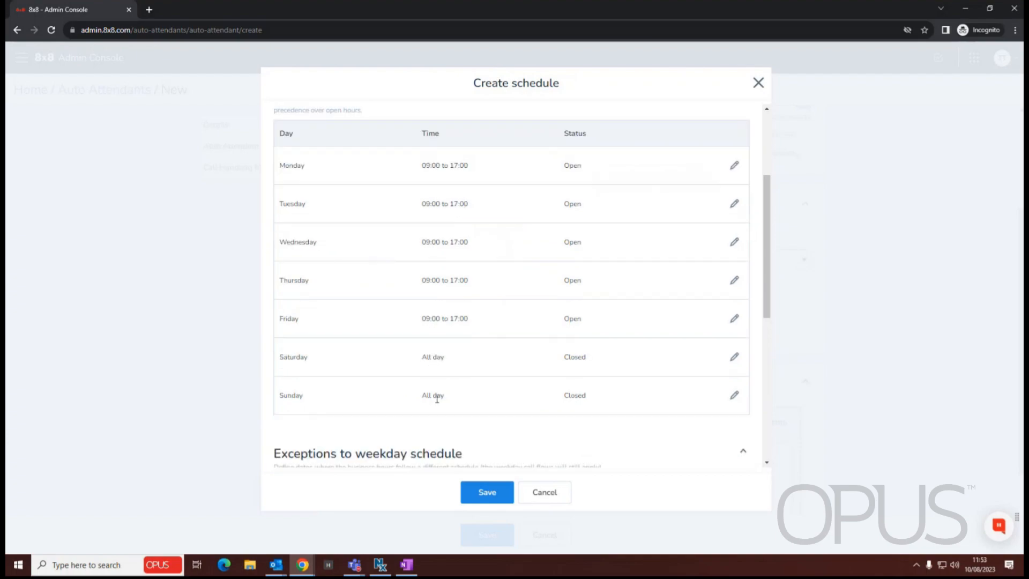
scroll(494, 250, "down", 4)
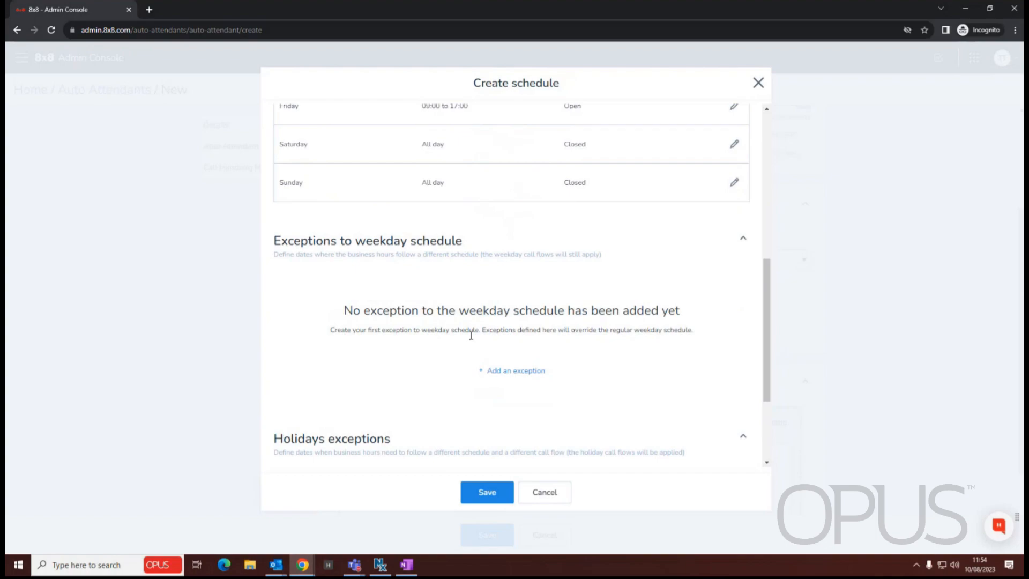
scroll(554, 352, "up", 1)
scroll(544, 344, "up", 6)
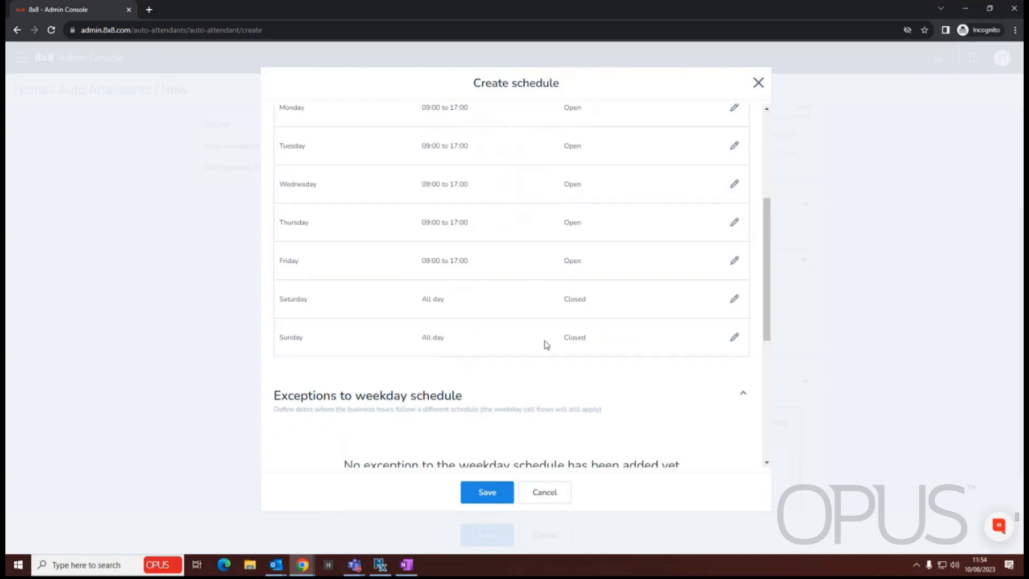
scroll(498, 231, "down", 3)
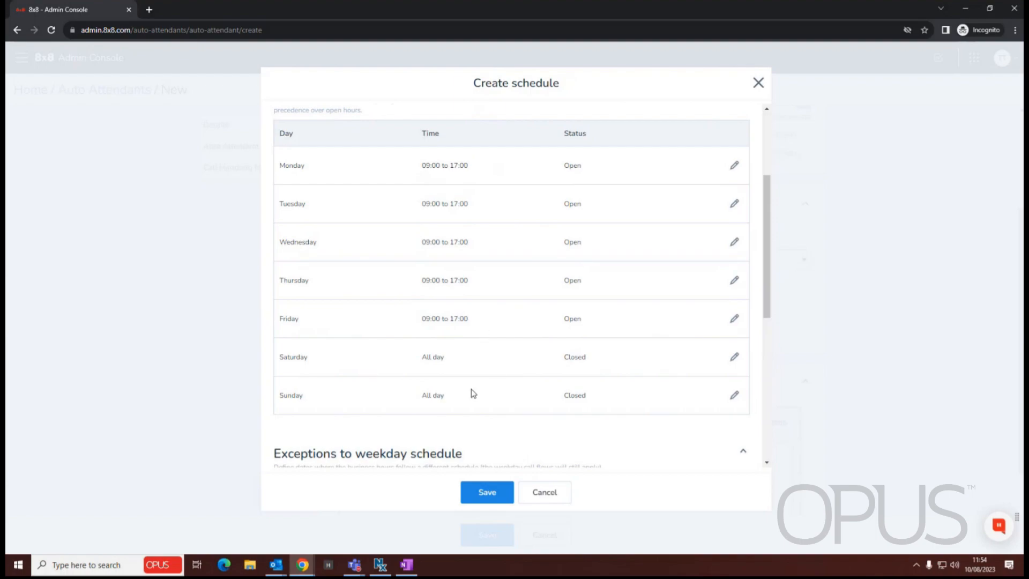
Add an exception to the weekday schedule dated 15/08/2023 and name it Early Close
scroll(464, 256, "down", 1)
scroll(461, 254, "down", 3)
scroll(496, 319, "up", 4)
scroll(521, 291, "down", 3)
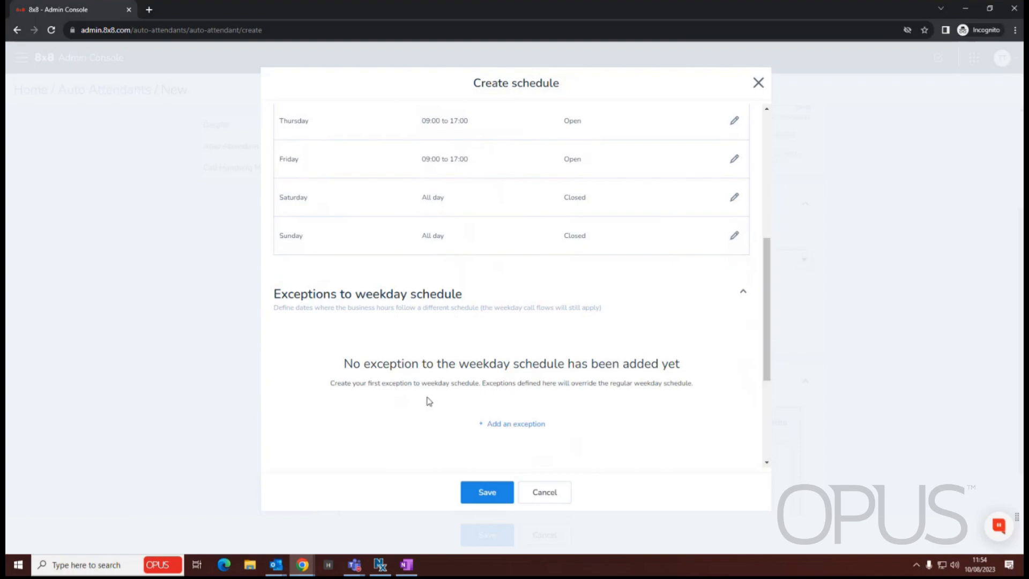
left_click(506, 425)
left_click(334, 171)
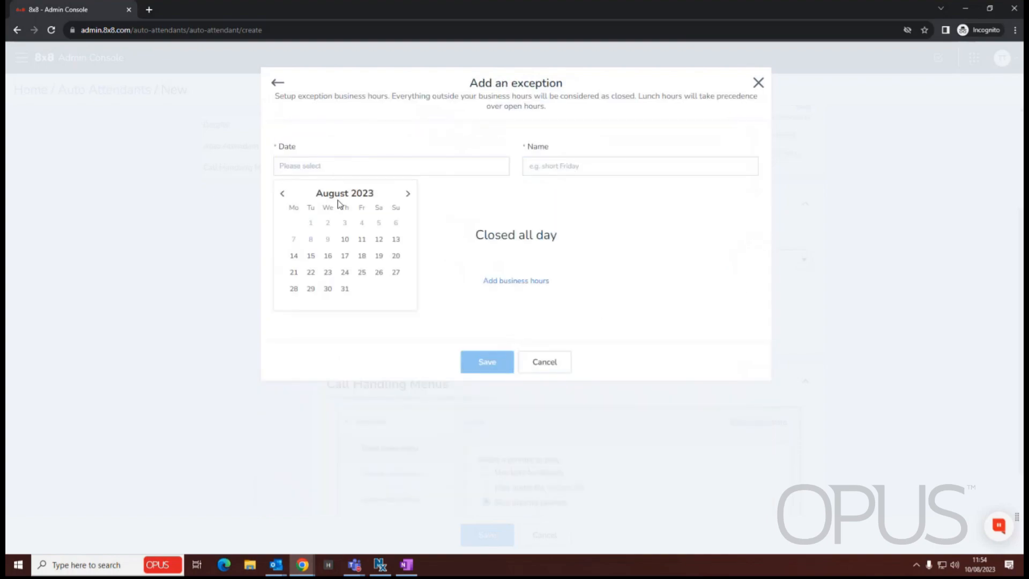
left_click(311, 256)
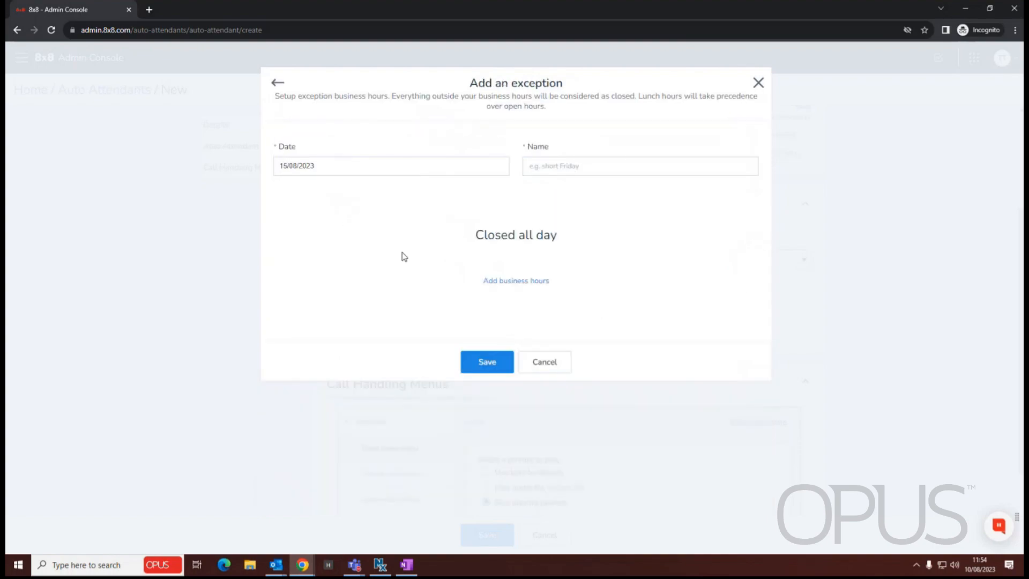
left_click(576, 166)
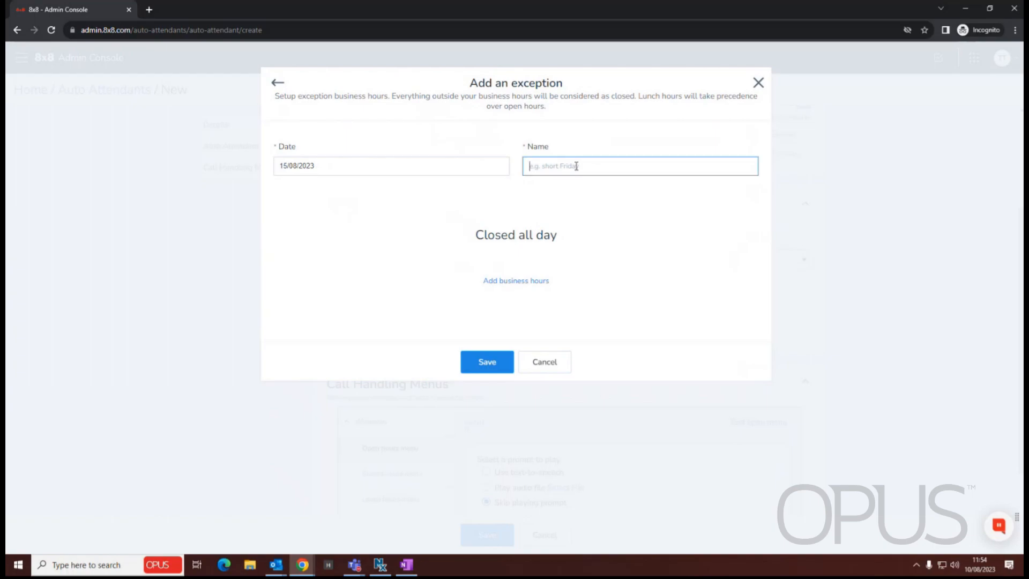
type("Early Close")
Give the Early Close exception open business hours from 09:00 to 12:00 and save it
left_click(523, 282)
left_click(528, 273)
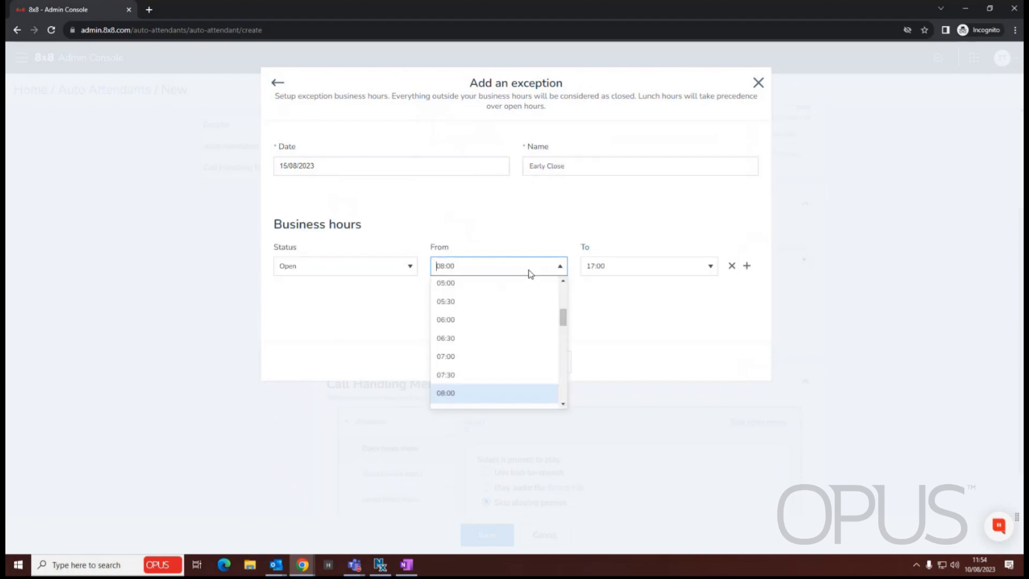
left_click(460, 375)
left_click(629, 267)
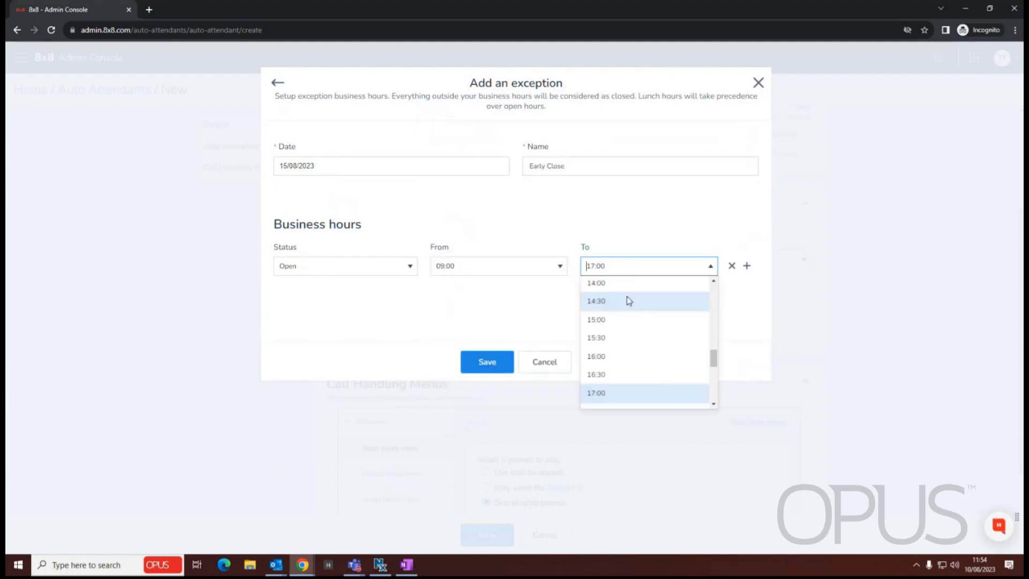
scroll(625, 322, "up", 5)
left_click(603, 368)
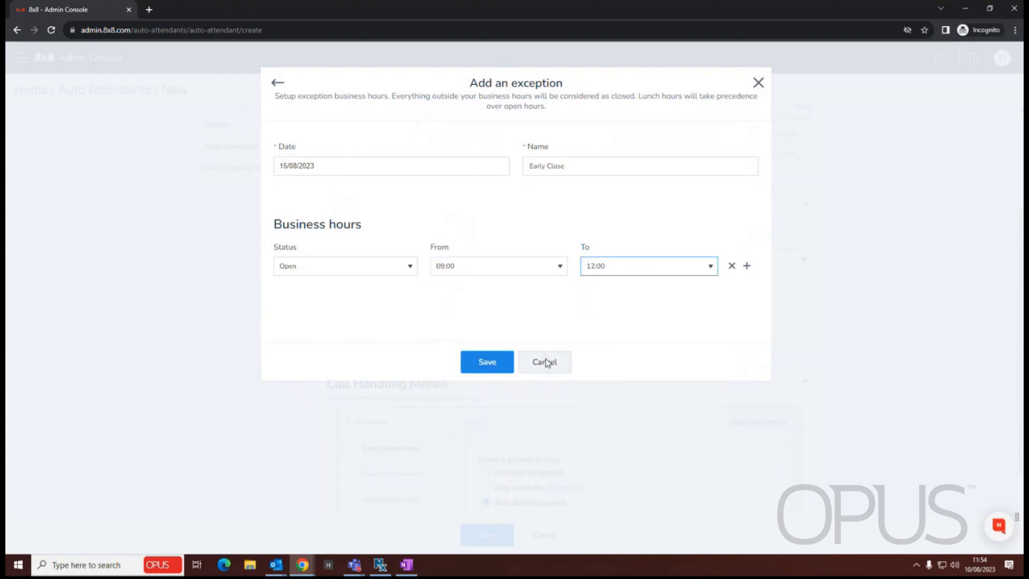
left_click(496, 371)
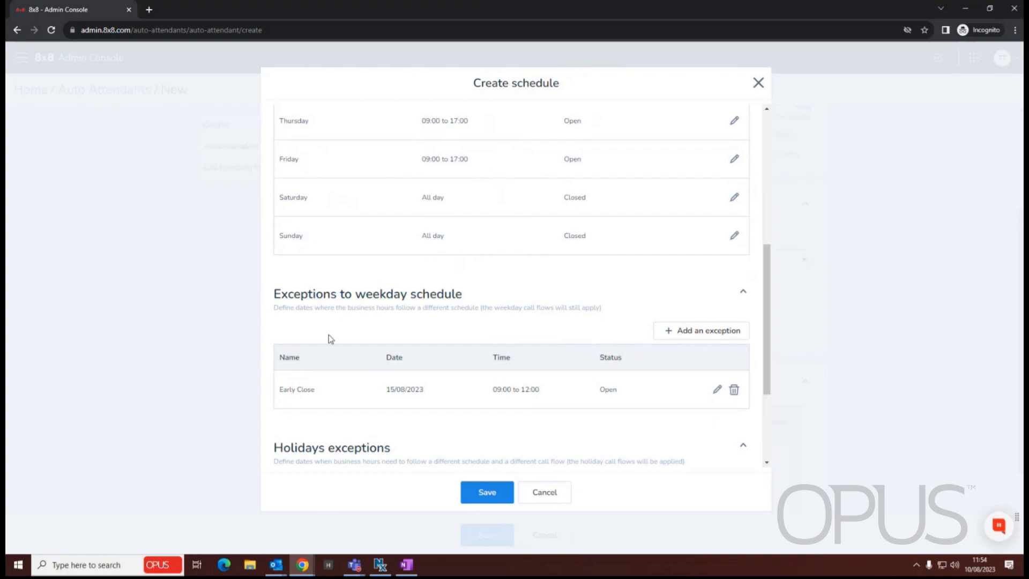
Compare the Early Close exception's hours with the regular weekday hours in the schedule
scroll(389, 369, "up", 3)
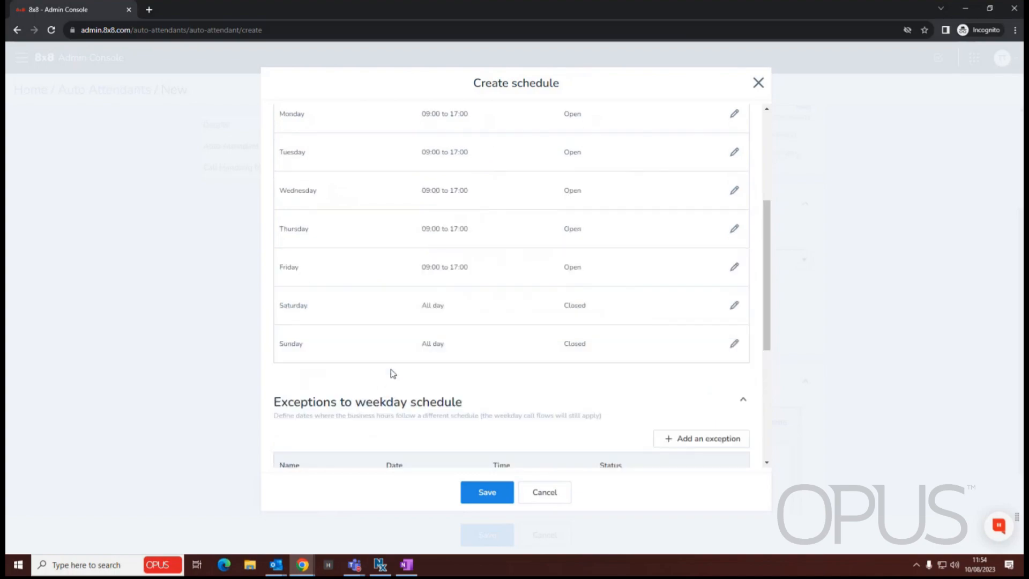
scroll(588, 392, "down", 2)
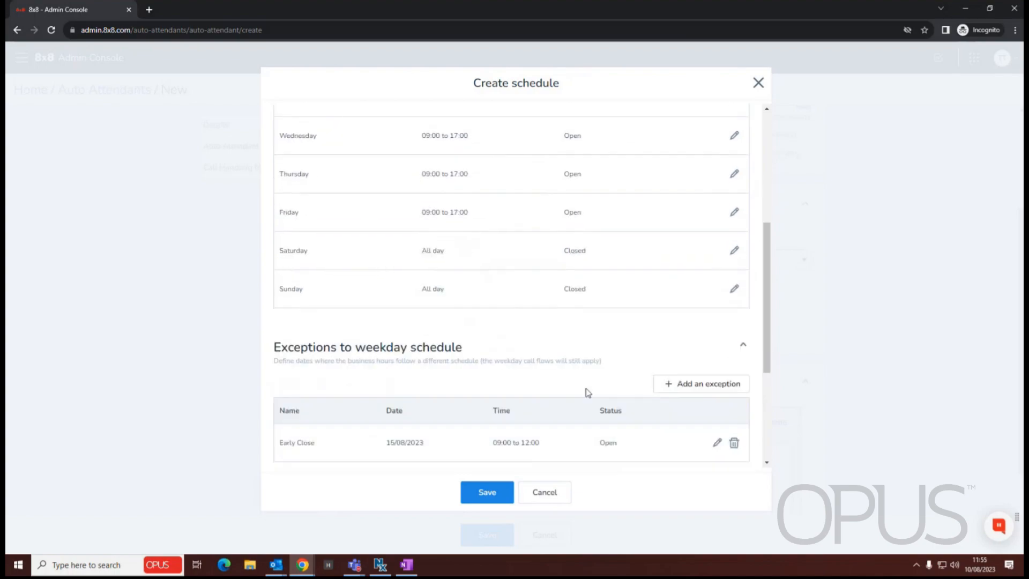
scroll(439, 258, "up", 4)
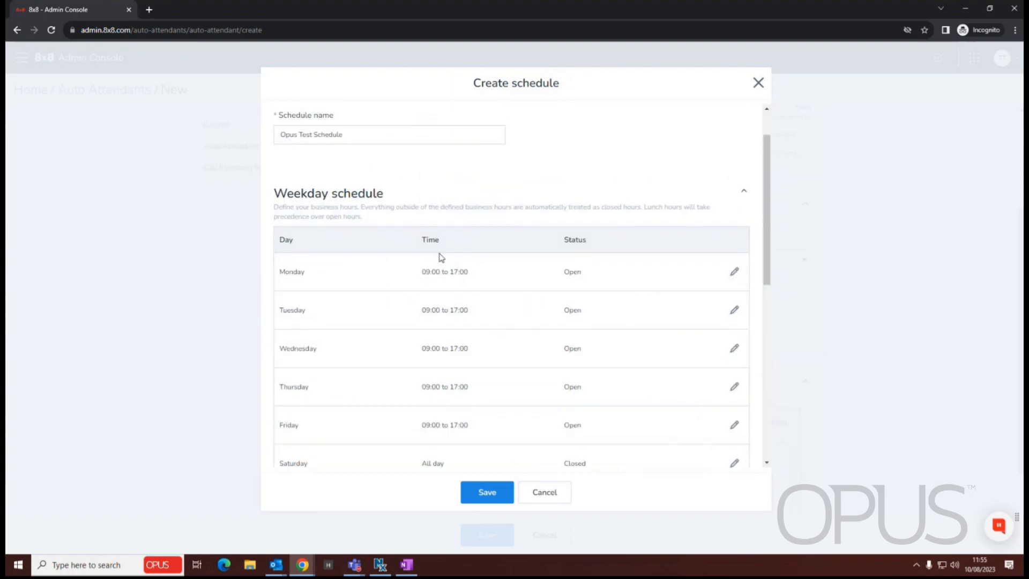
scroll(443, 300, "down", 5)
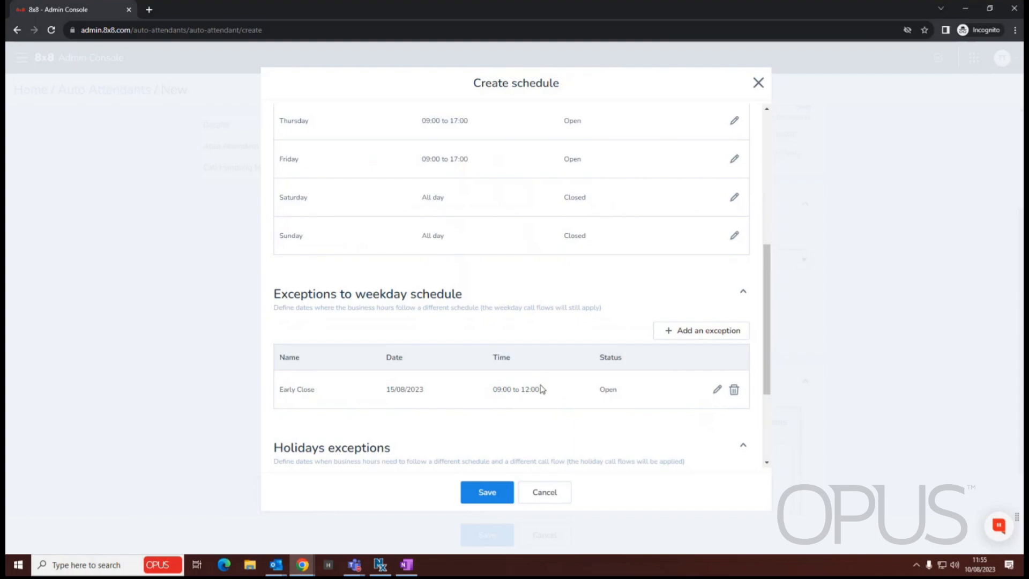
scroll(530, 364, "up", 4)
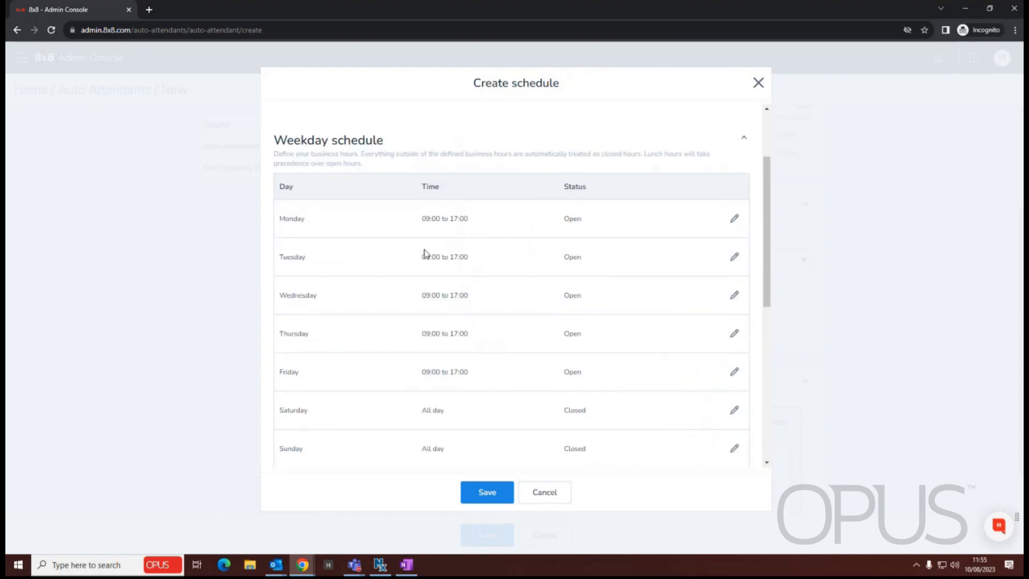
scroll(503, 386, "down", 4)
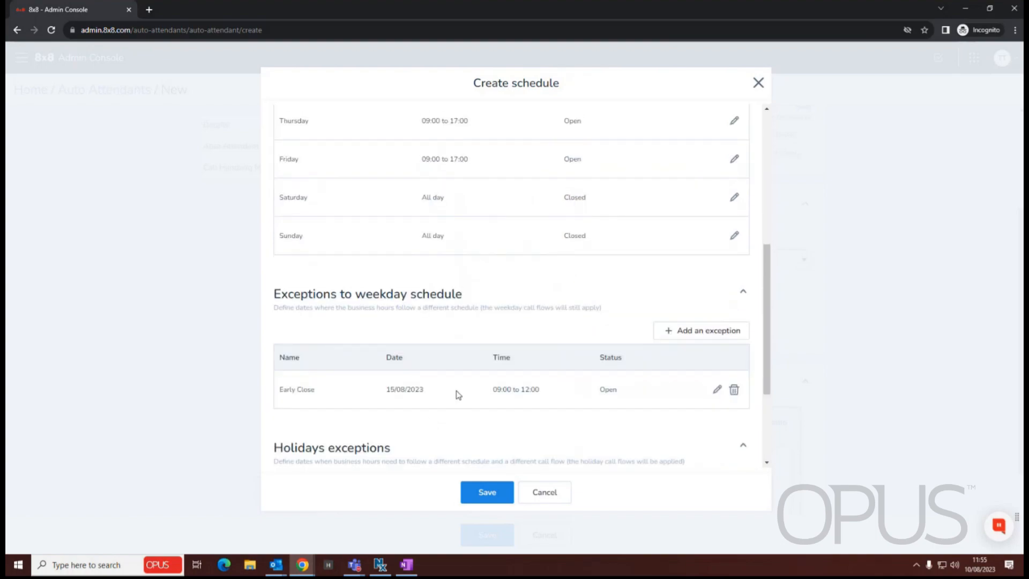
Start a new holiday exception in the schedule and set its date to 25/12/2023
scroll(469, 241, "down", 3)
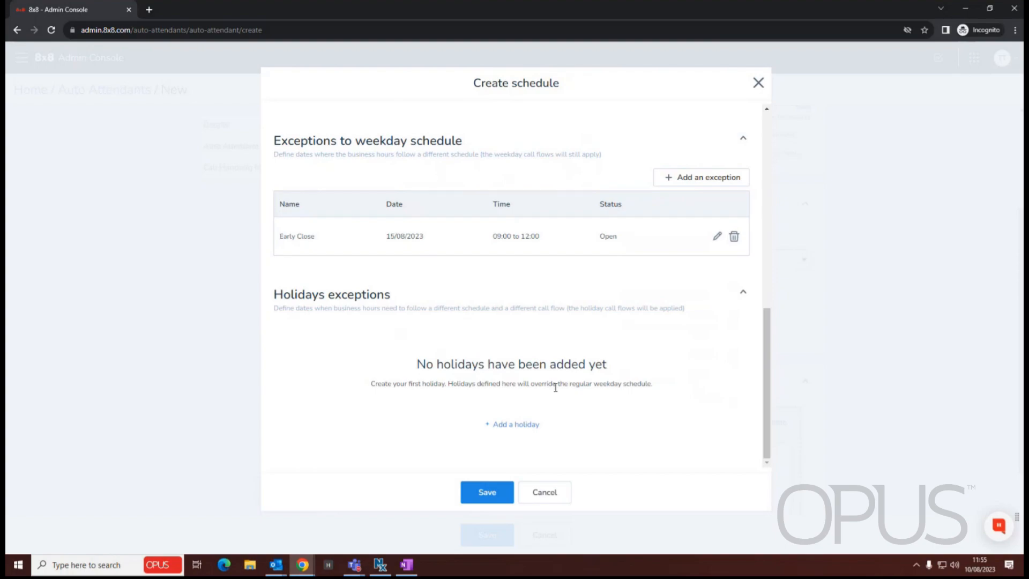
left_click(506, 430)
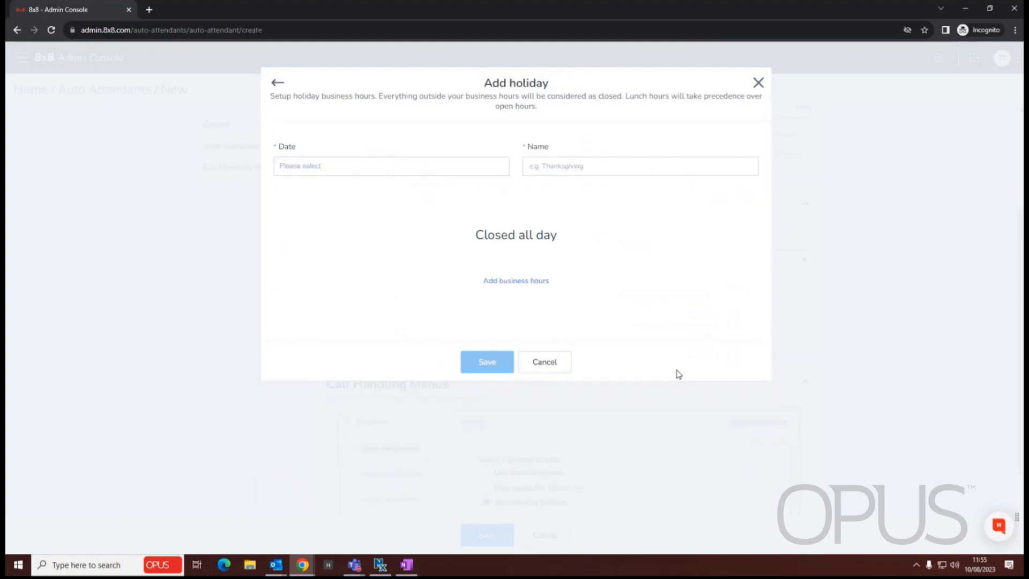
left_click(330, 166)
left_click(409, 118)
left_click(337, 165)
left_click(408, 195)
left_click(409, 195)
left_click(408, 196)
left_click(408, 195)
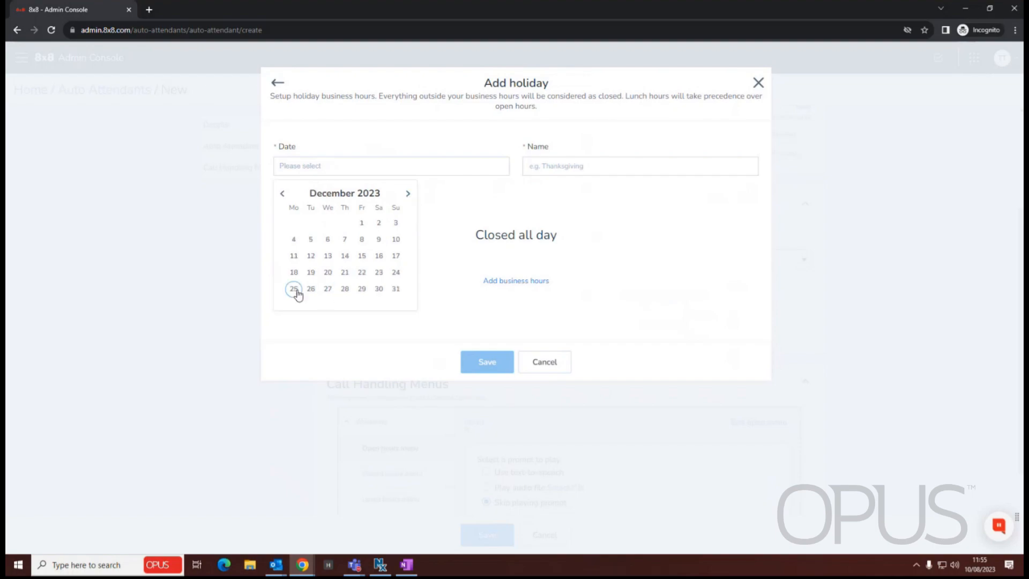
left_click(293, 289)
Name the holiday Xmas Day and save it as closed all day
left_click(595, 173)
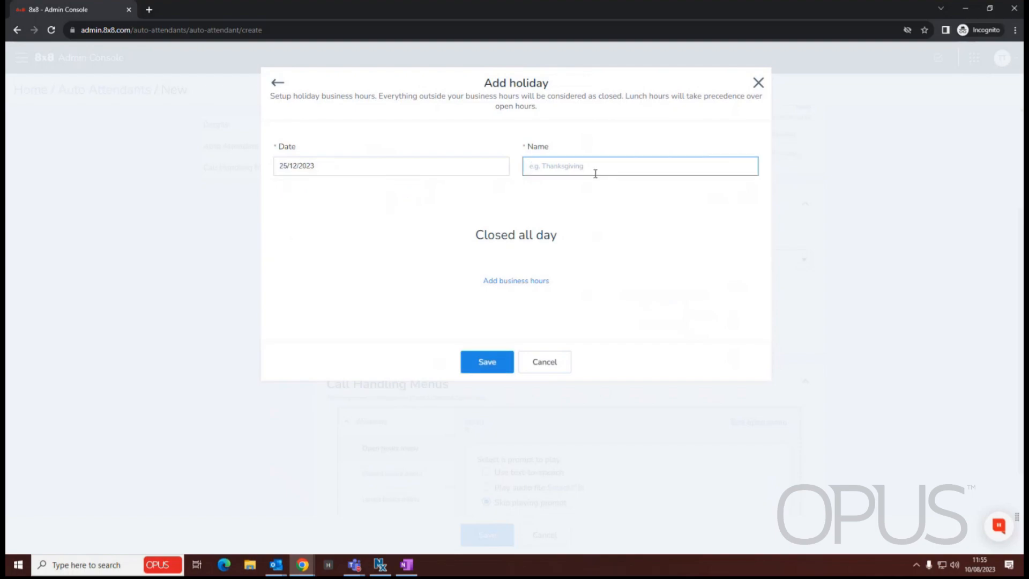
type("Xmas Day")
left_click(486, 362)
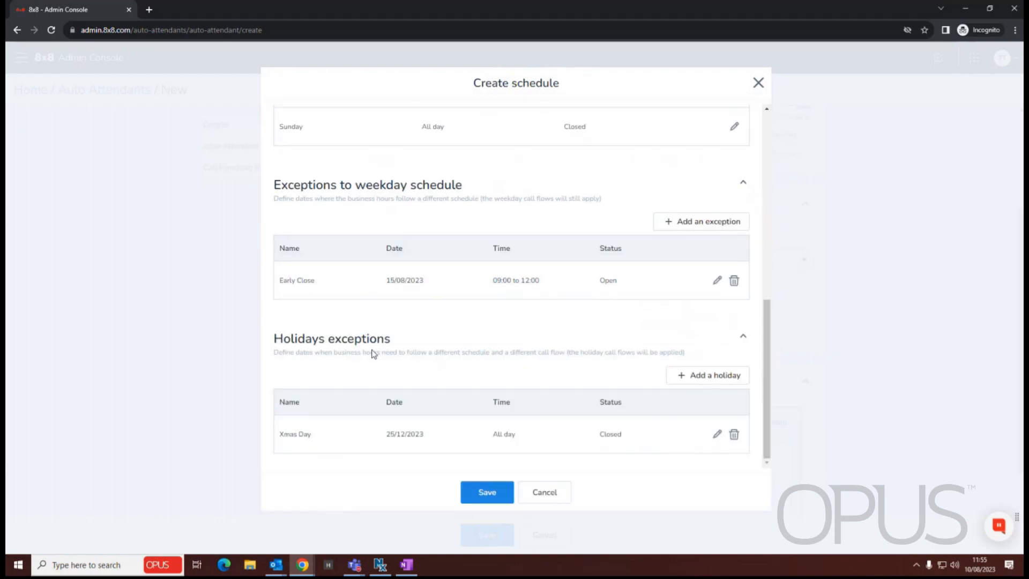
Check the weekday hours, exceptions and holidays of Opus Test Schedule, and save the schedule
scroll(719, 395, "up", 10)
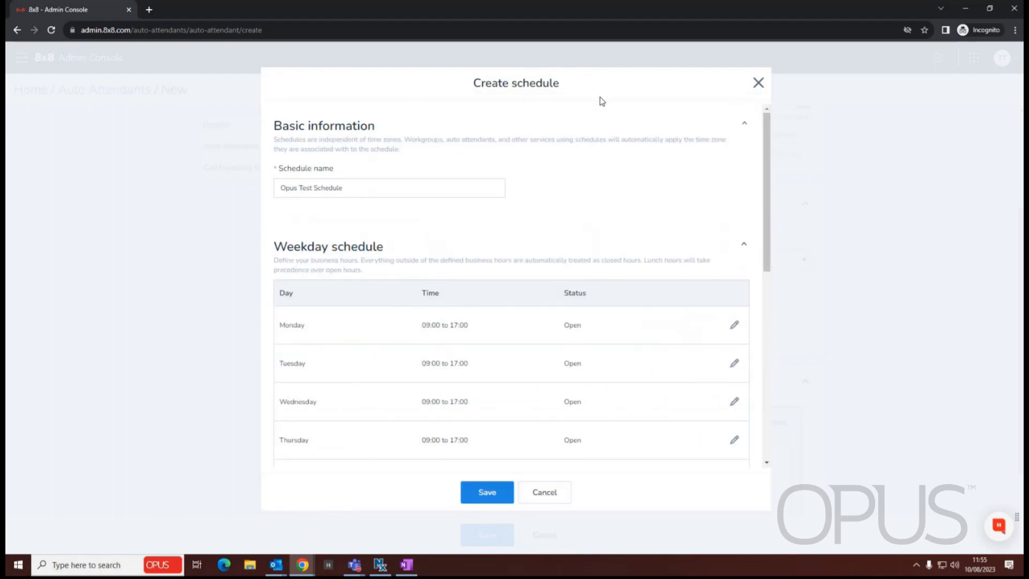
scroll(563, 214, "down", 10)
scroll(493, 324, "up", 1)
scroll(501, 338, "up", 10)
left_click(486, 491)
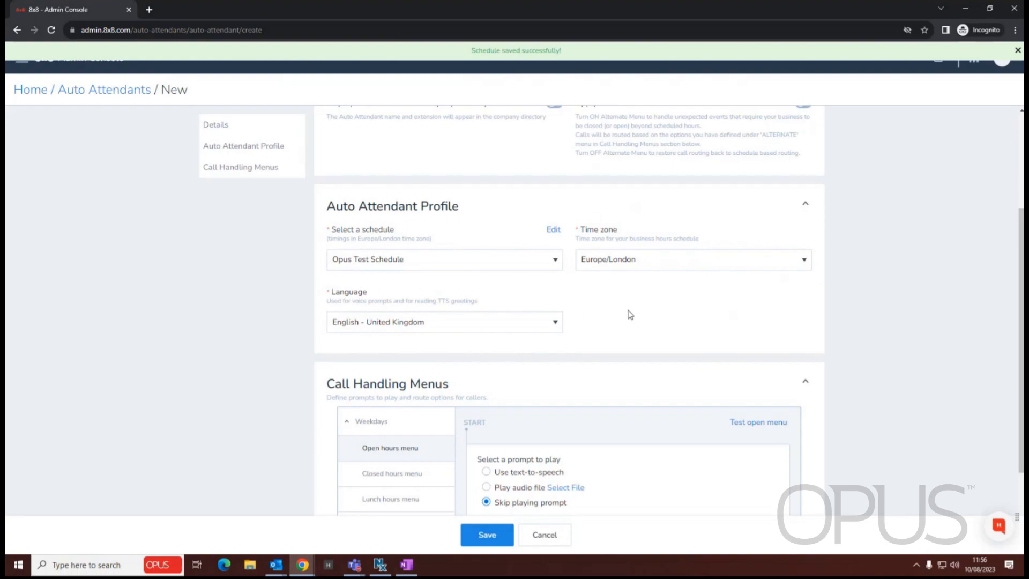
Examine the call handling menu groups, and reopen Opus Test Schedule to check its exceptions, closing it without changes
scroll(641, 229, "down", 1)
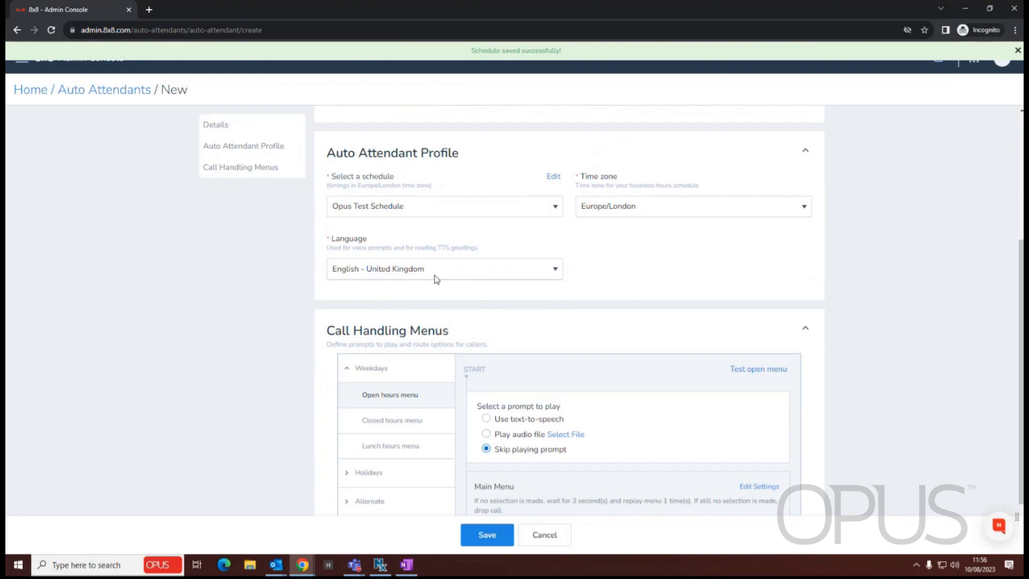
scroll(616, 290, "down", 1)
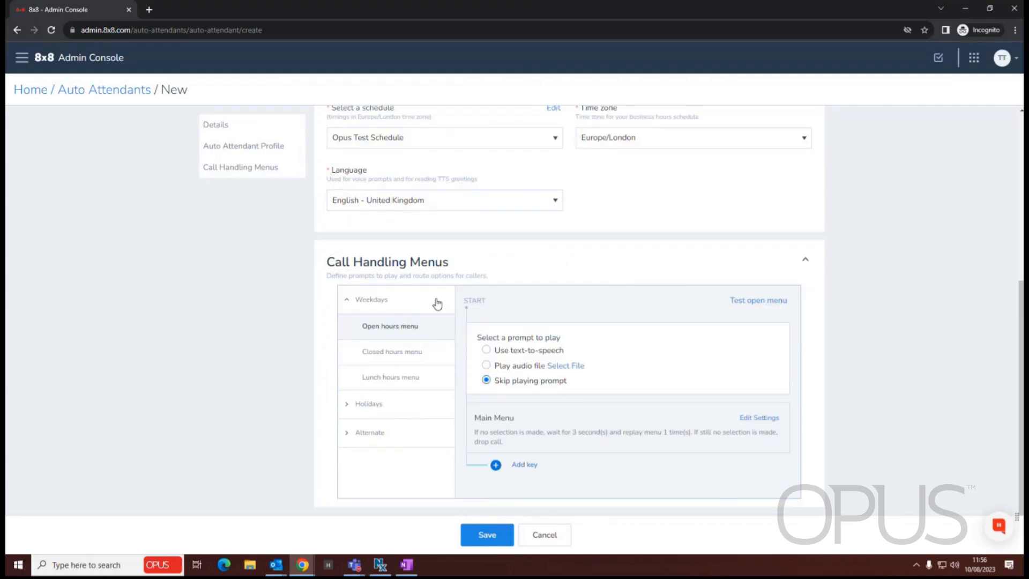
left_click(343, 303)
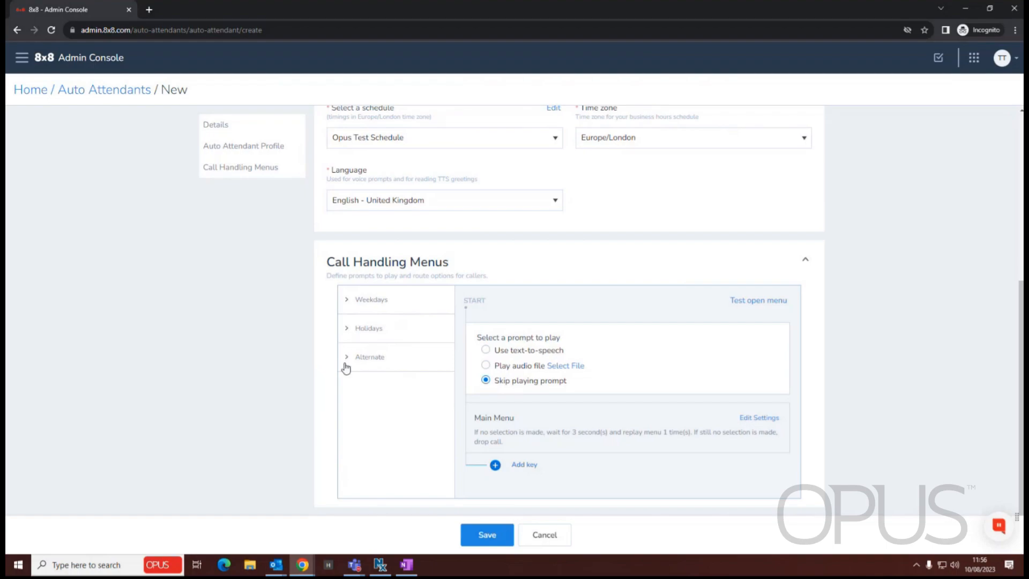
left_click(348, 303)
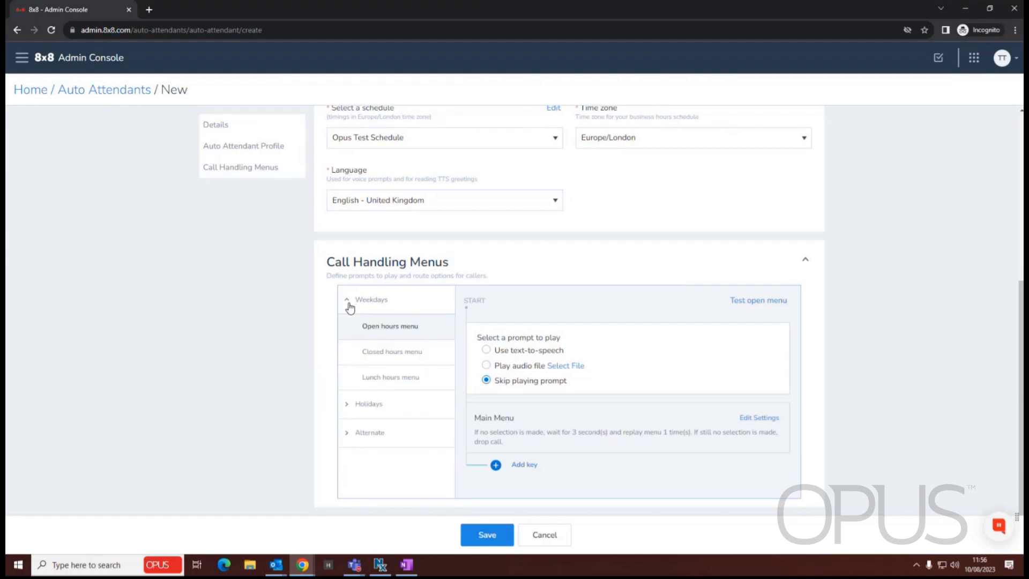
scroll(469, 321, "up", 1)
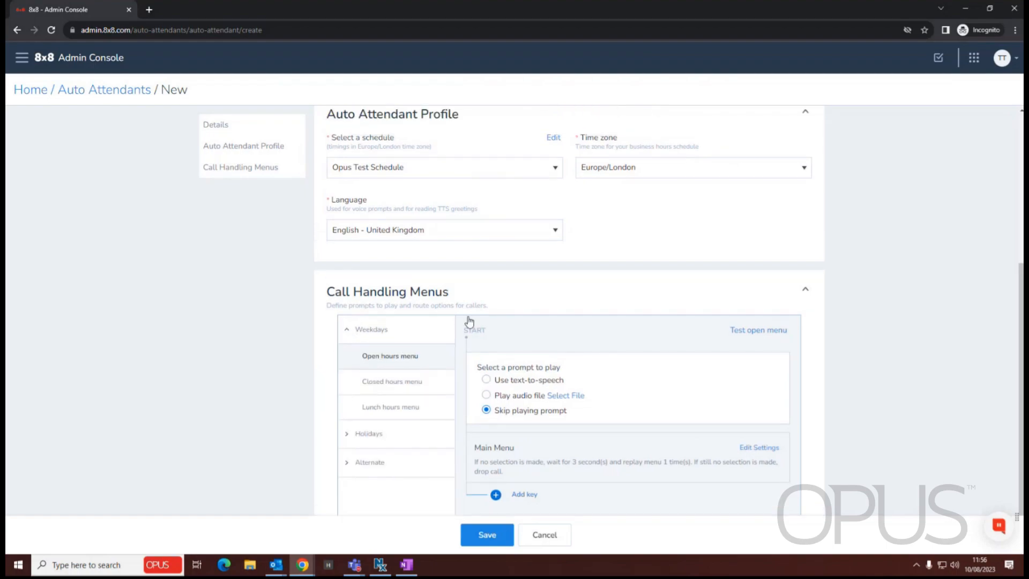
left_click(553, 162)
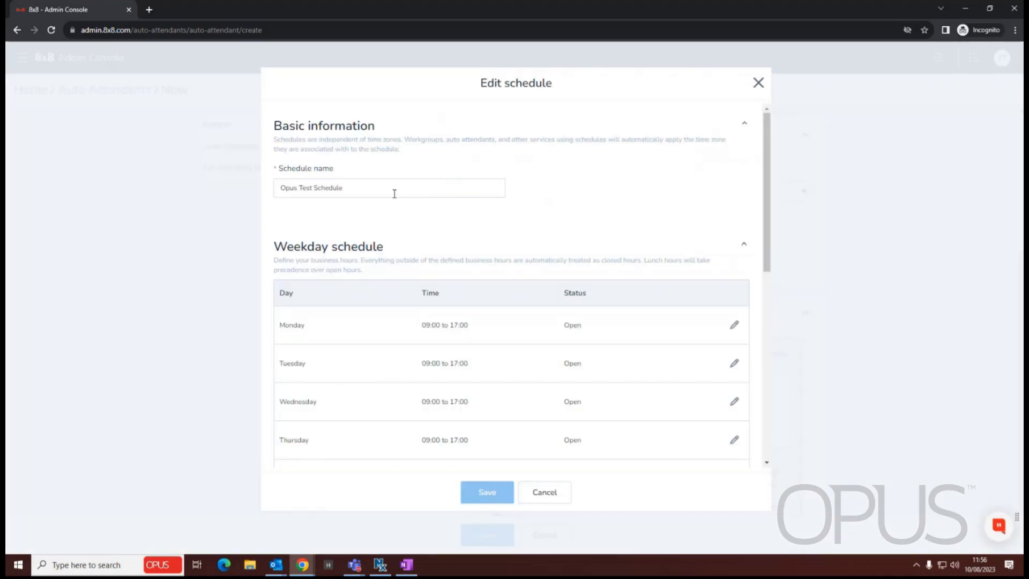
scroll(285, 161, "down", 2)
scroll(343, 230, "down", 4)
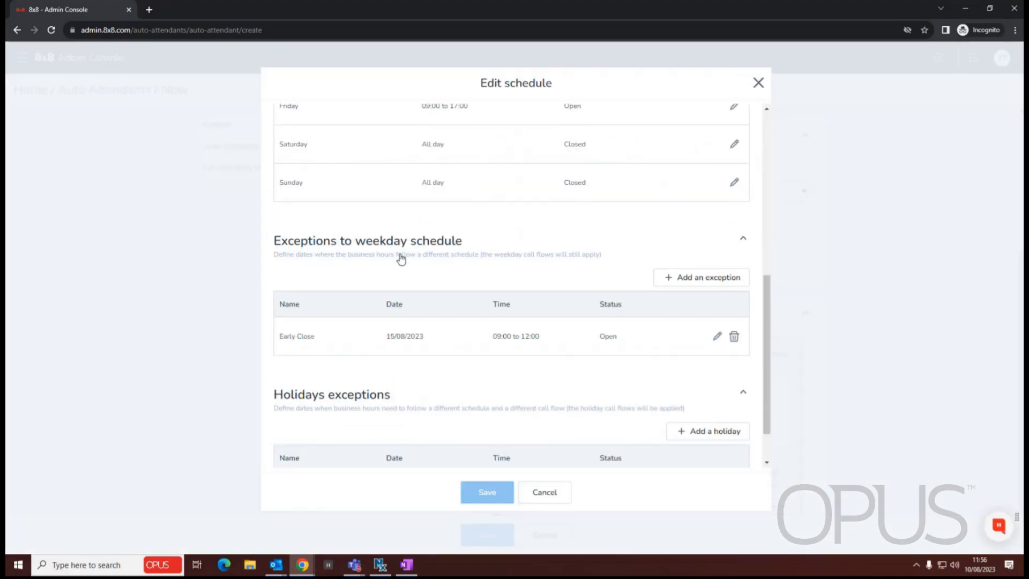
left_click(548, 498)
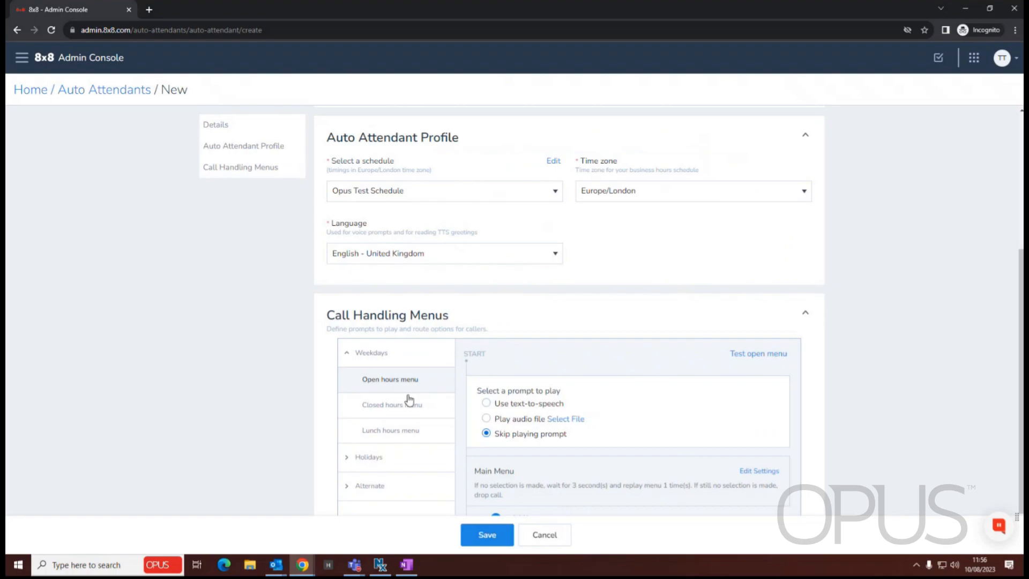
scroll(409, 399, "down", 1)
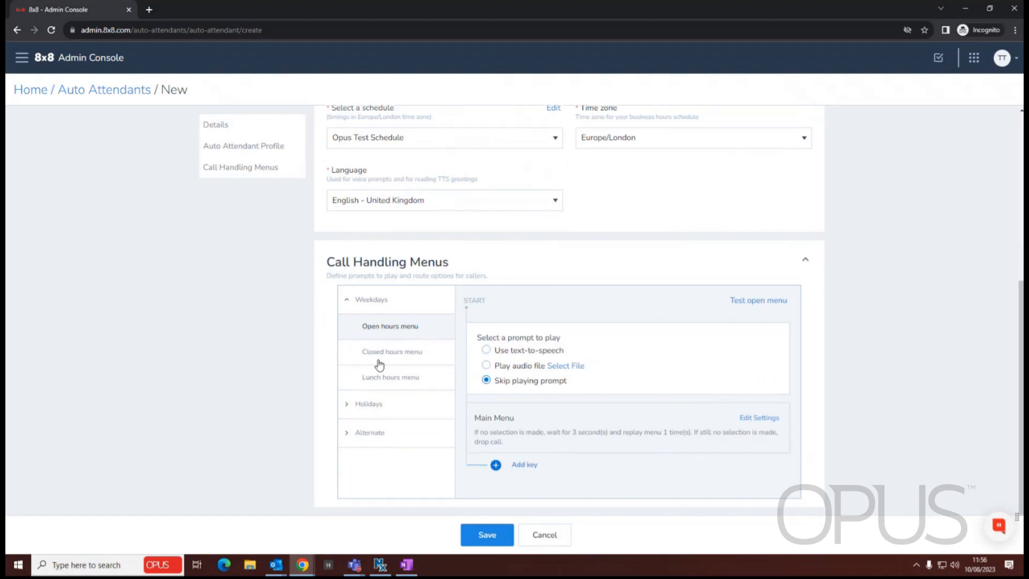
scroll(390, 361, "up", 1)
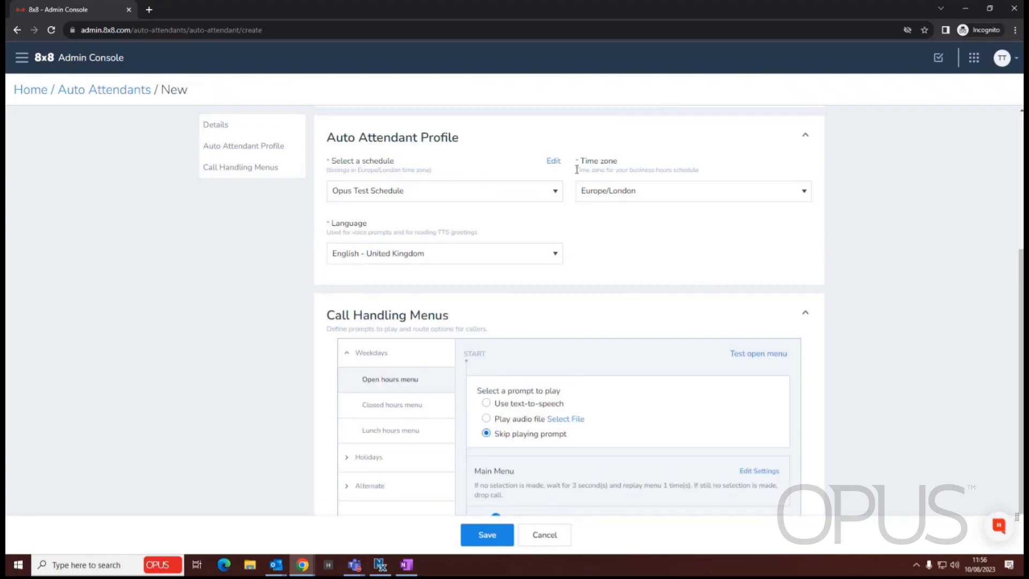
Try adding a Lunch period to Monday's business hours in Opus Test Schedule, and close the schedule without saving
left_click(552, 161)
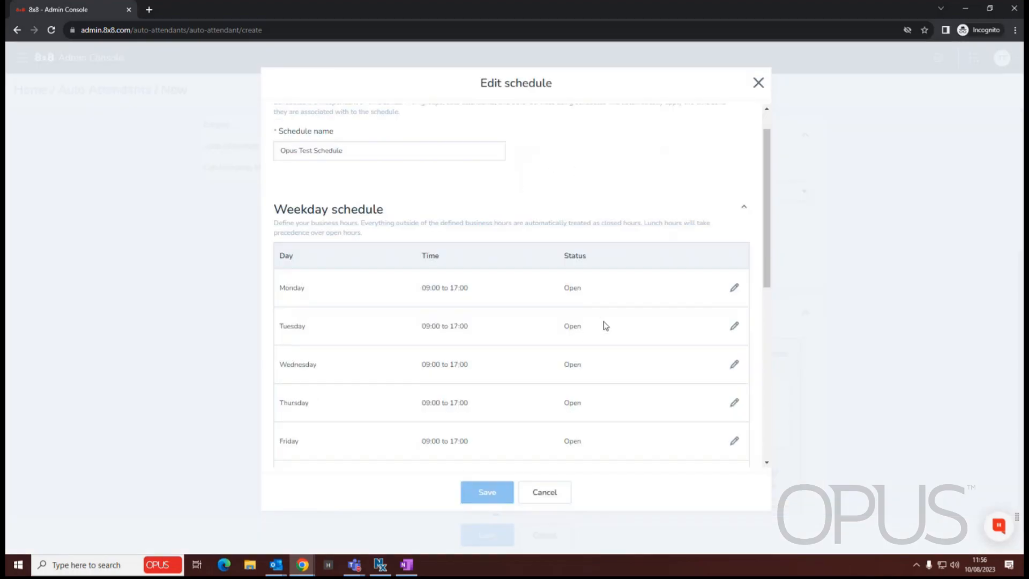
scroll(605, 325, "down", 1)
left_click(730, 273)
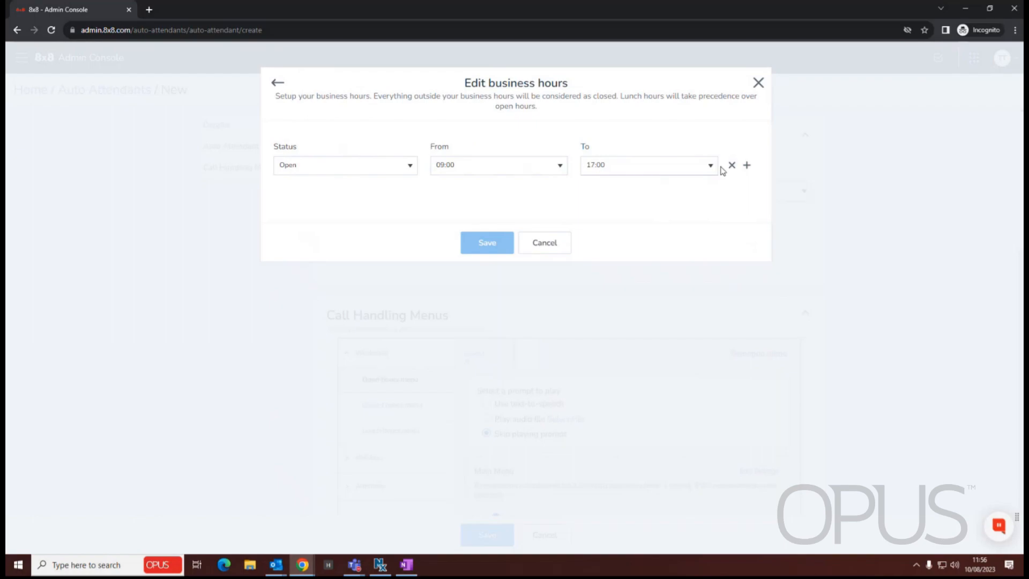
left_click(746, 165)
left_click(656, 218)
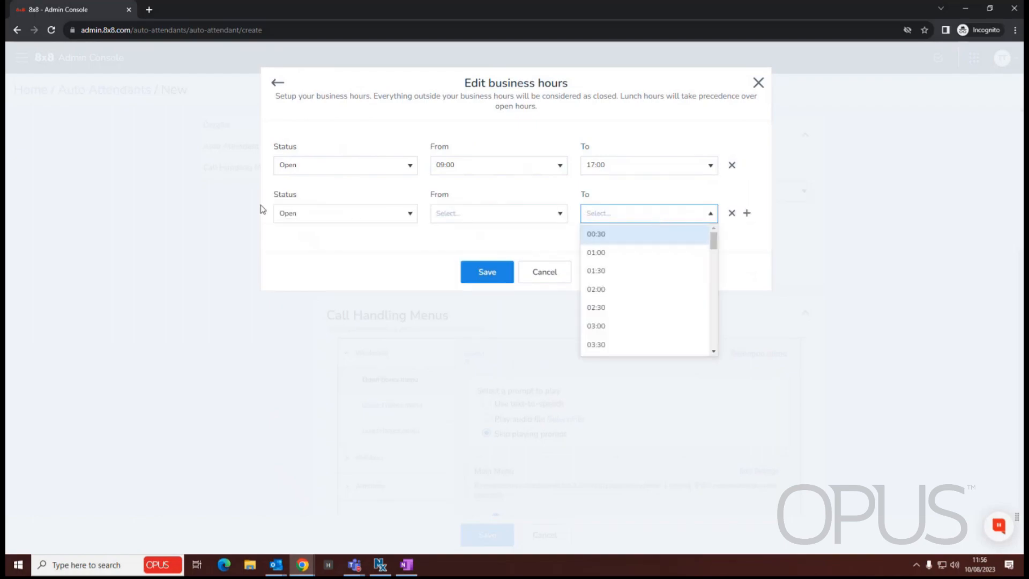
left_click(294, 213)
left_click(297, 252)
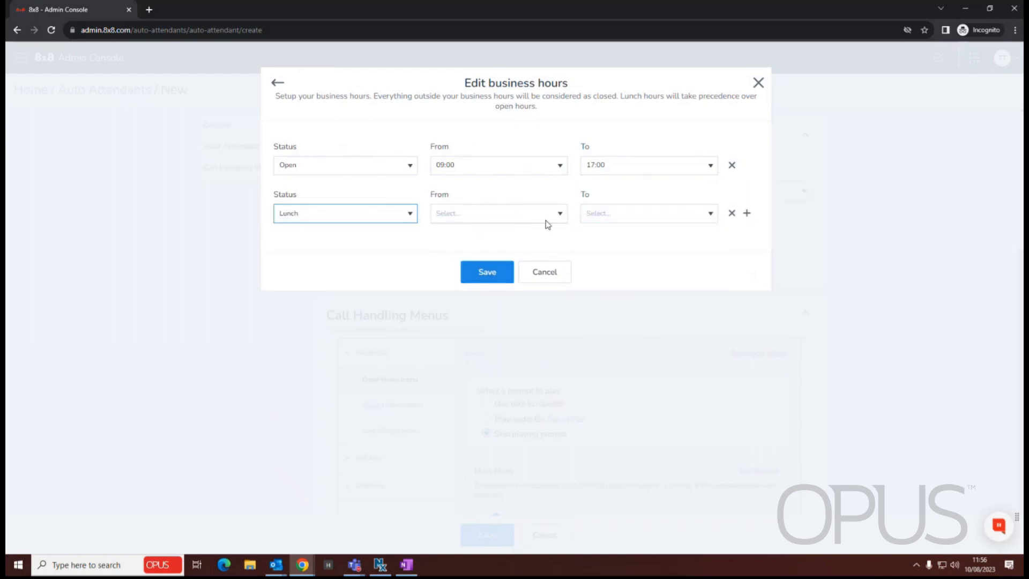
left_click(559, 274)
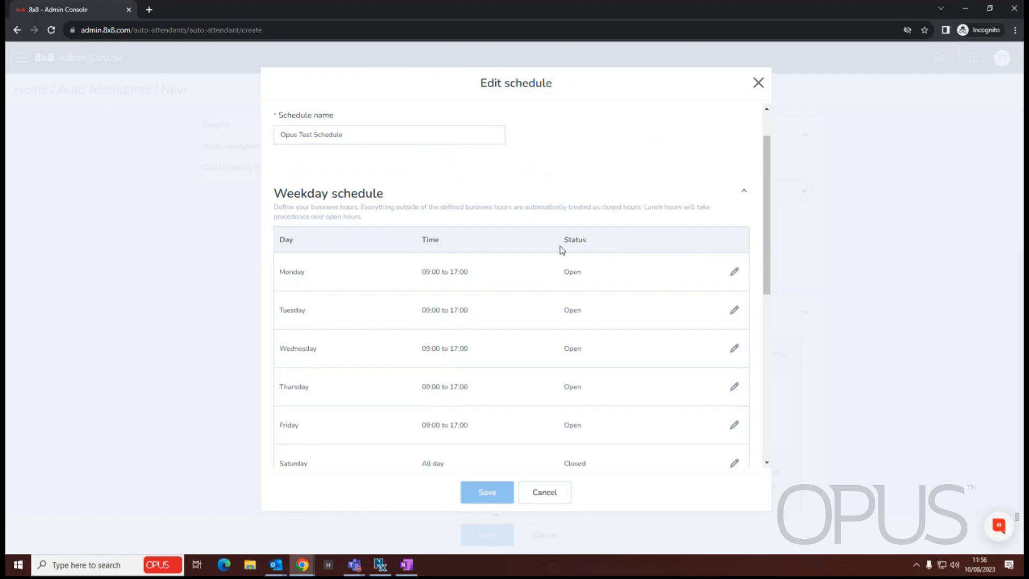
left_click(552, 498)
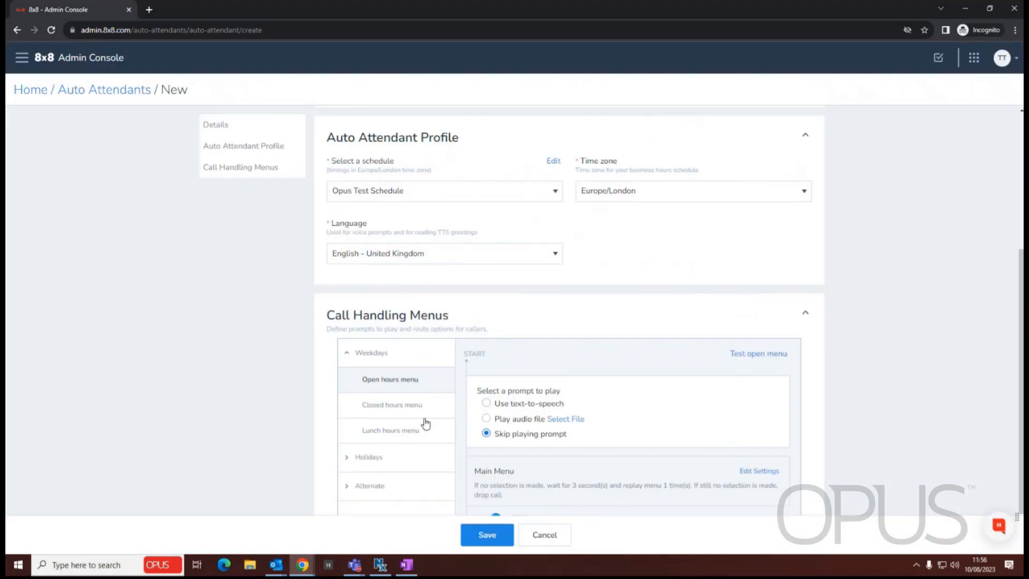
Check the weekday lunch hours menu, and start a new key entry for key 1 in the open hours menu
scroll(415, 358, "down", 1)
left_click(375, 385)
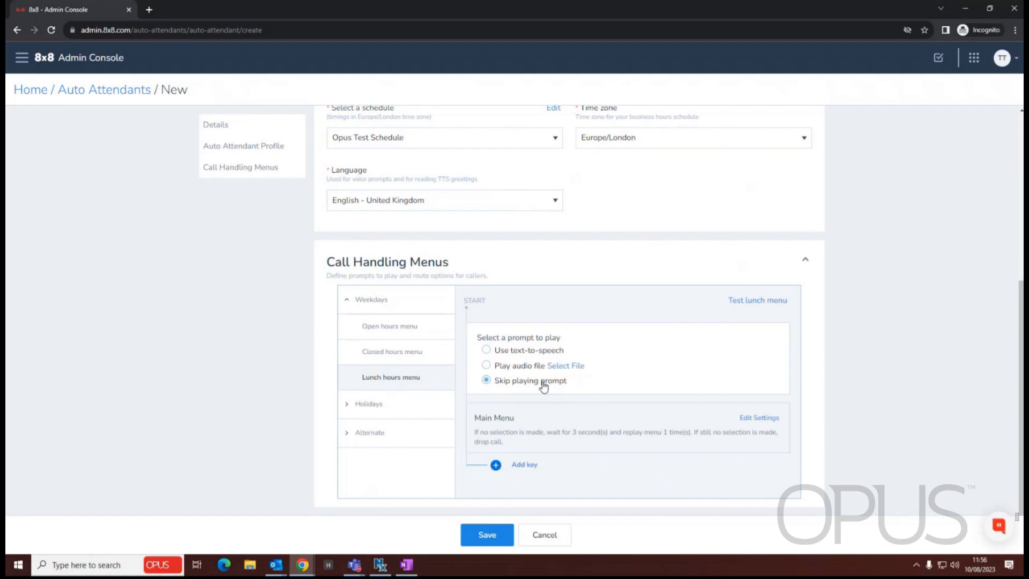
left_click(426, 336)
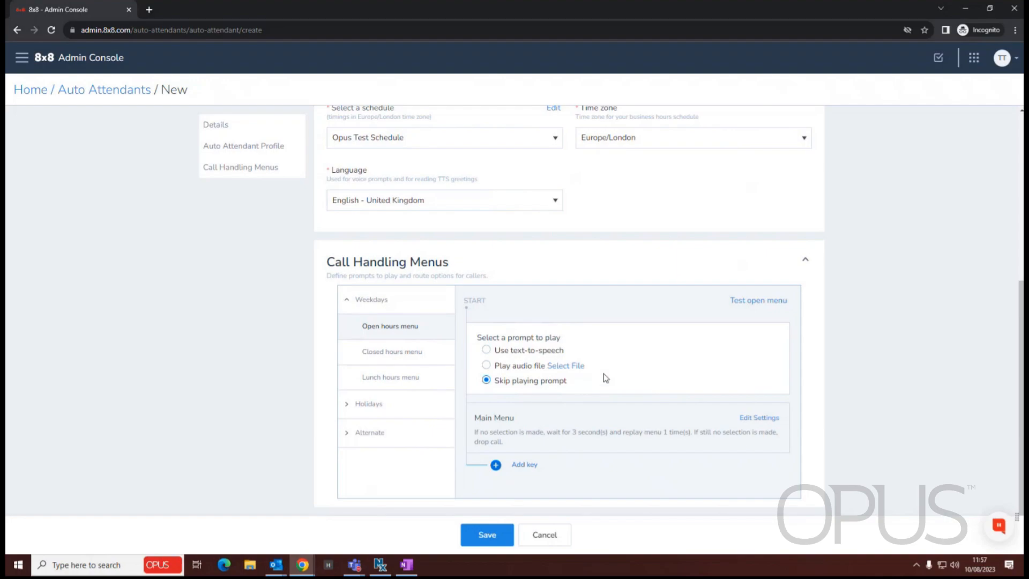
left_click(520, 466)
left_click(322, 134)
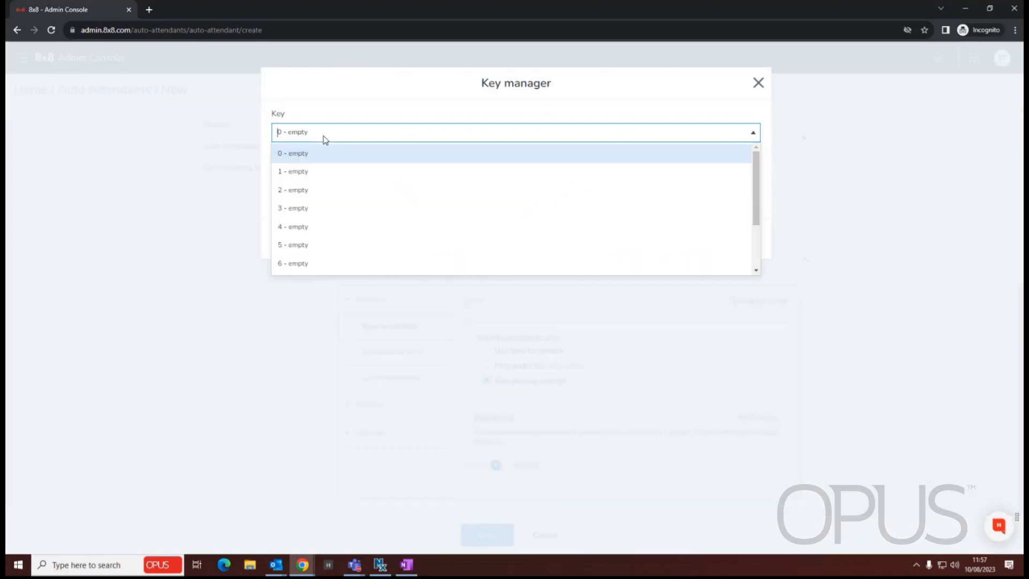
left_click(308, 180)
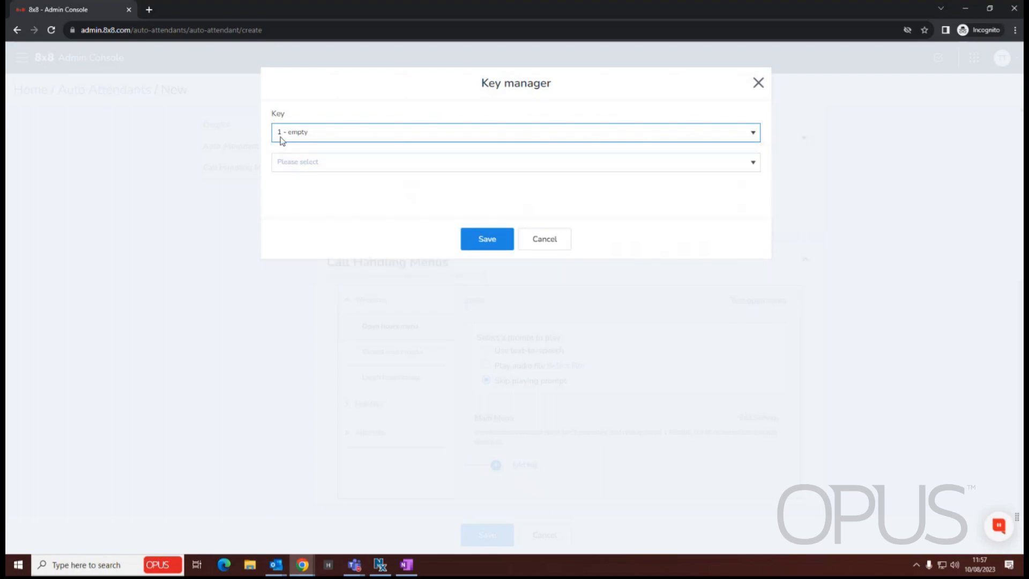
Assign the key a transfer to a user, service or external number with Test Ring Group (1044) as target, and save it
left_click(316, 167)
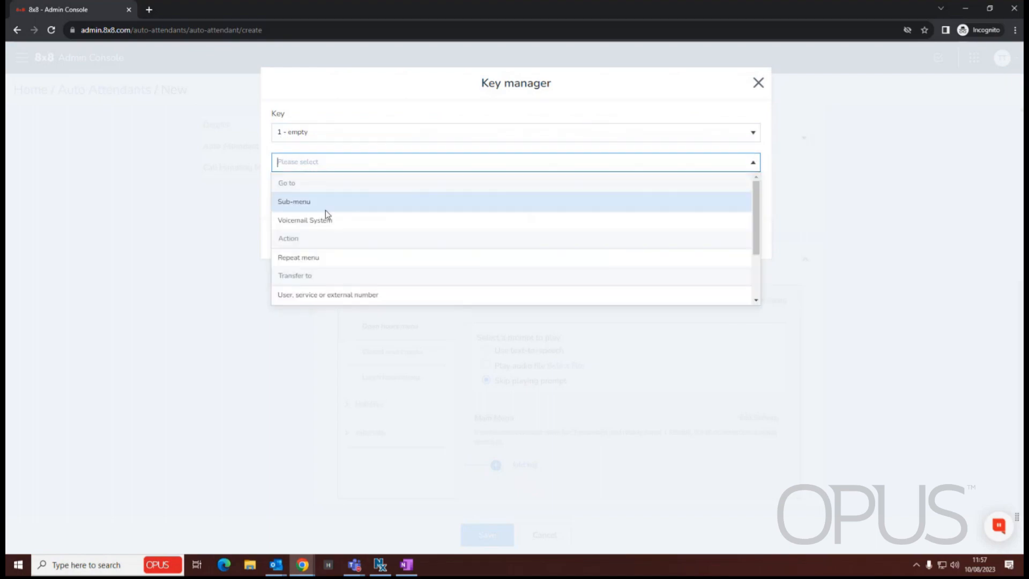
scroll(327, 220, "down", 3)
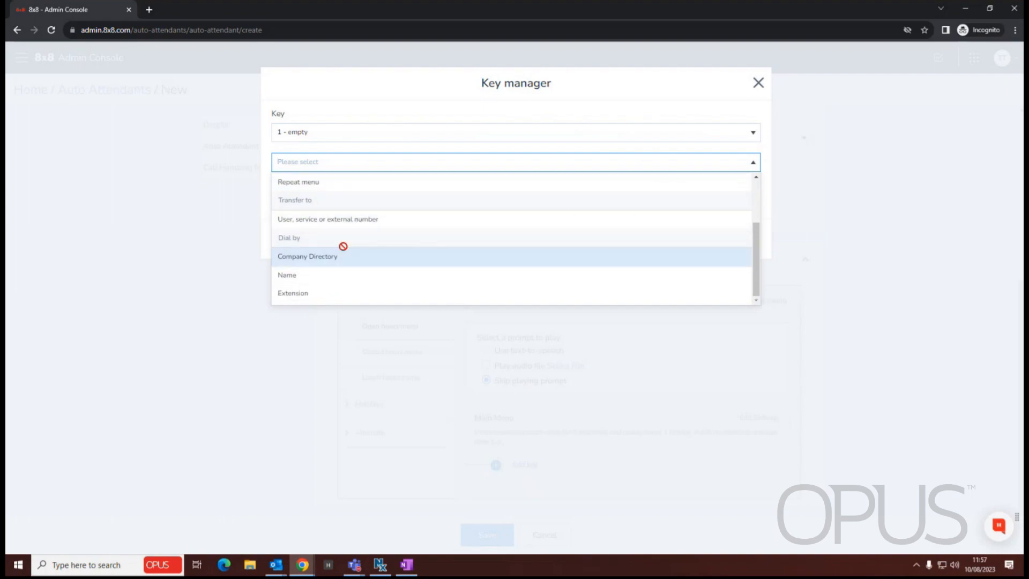
scroll(348, 225, "up", 3)
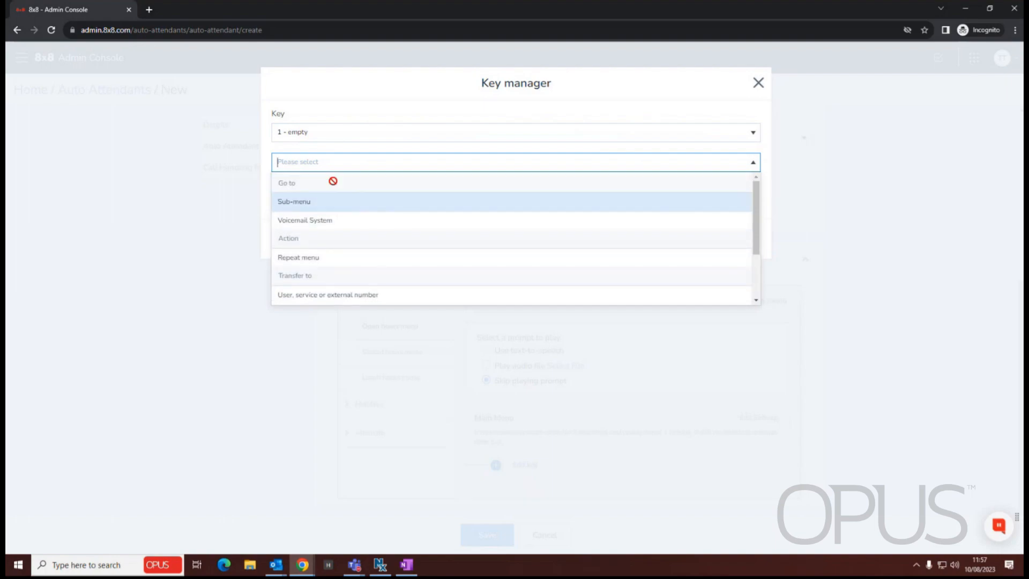
scroll(332, 182, "down", 3)
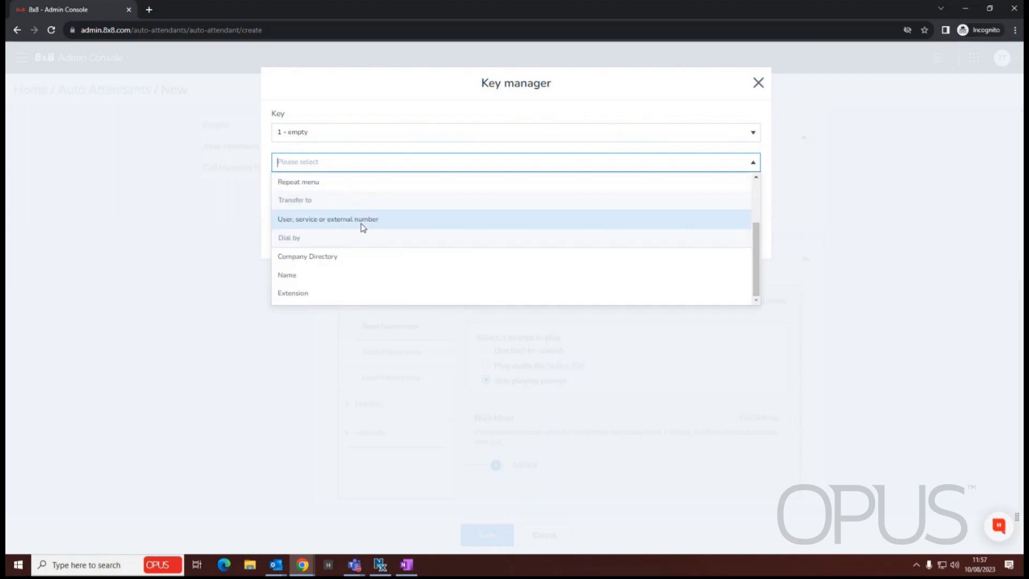
left_click(299, 219)
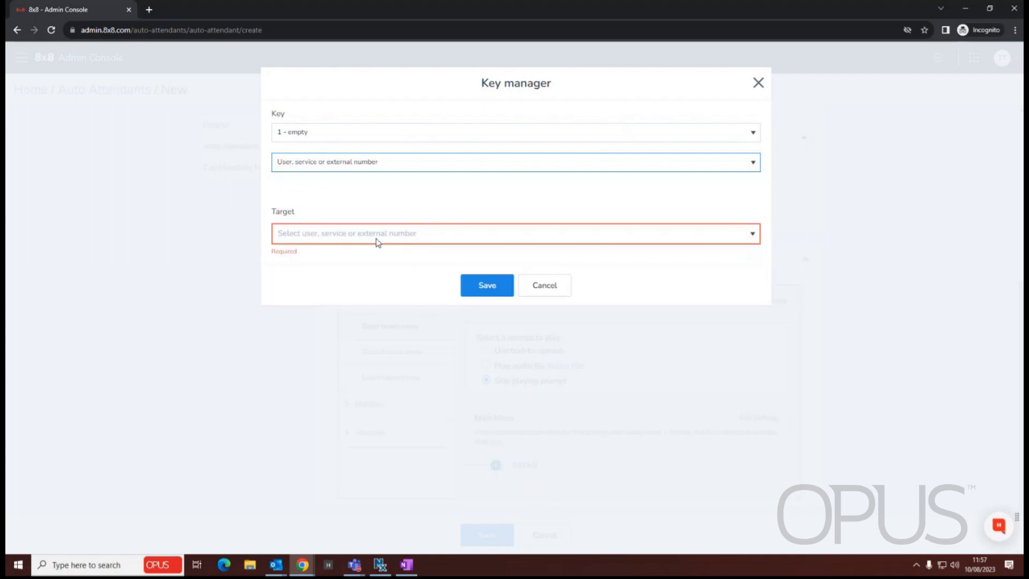
left_click(377, 240)
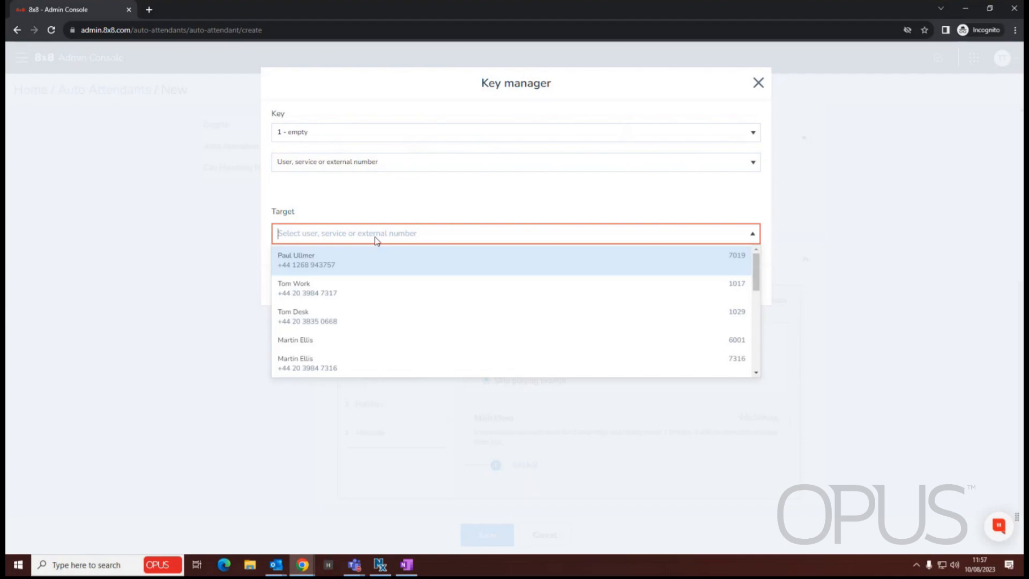
type("ring")
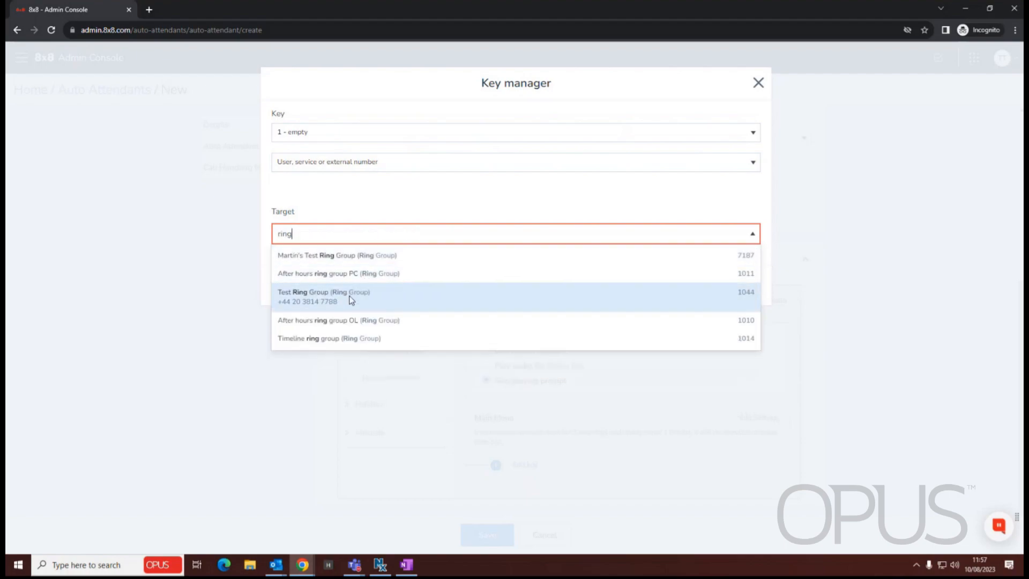
left_click(351, 299)
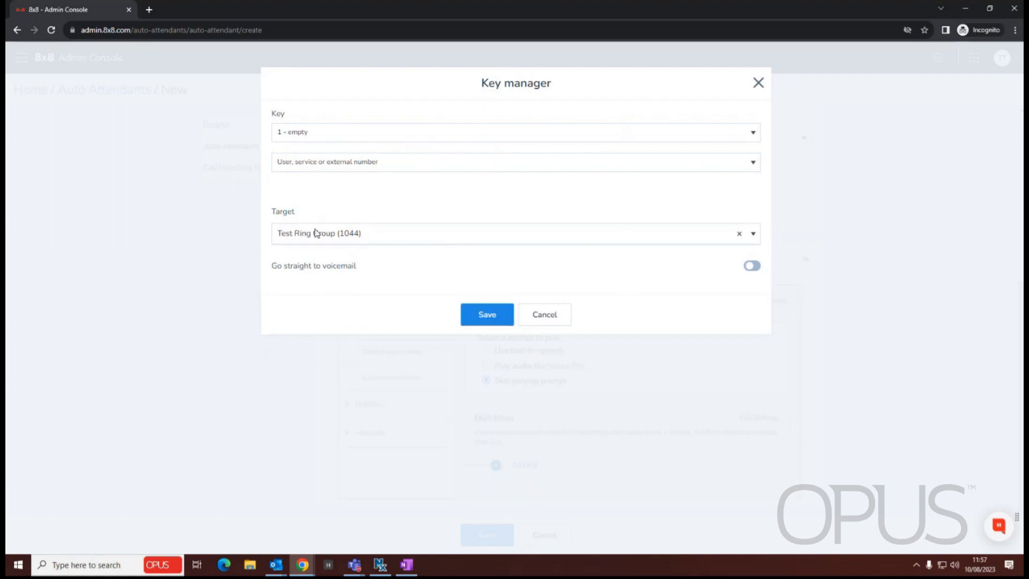
left_click(471, 315)
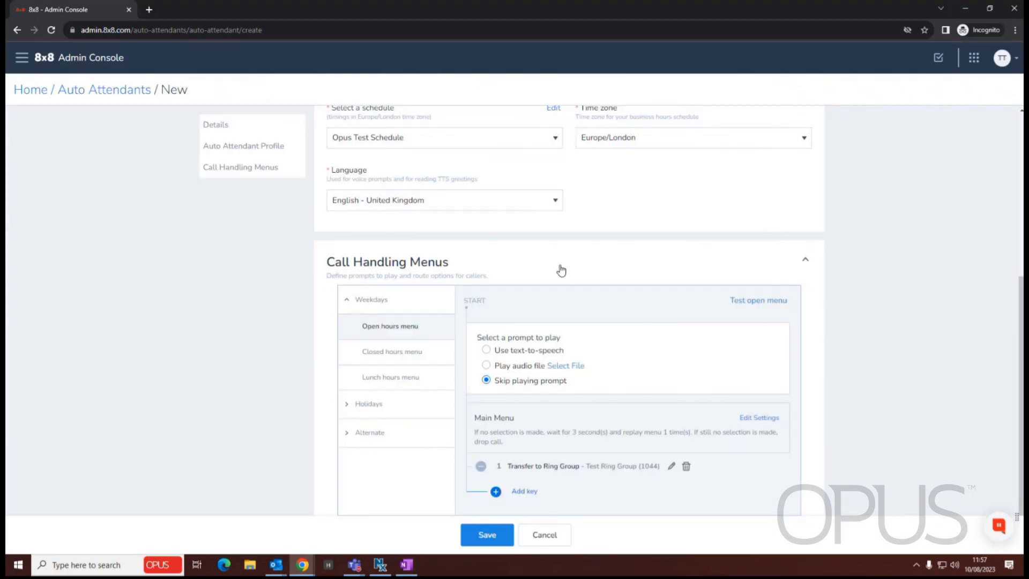
Browse the audio files and the options for creating one for the open hours prompt, closing the list without selecting any
scroll(558, 271, "down", 1)
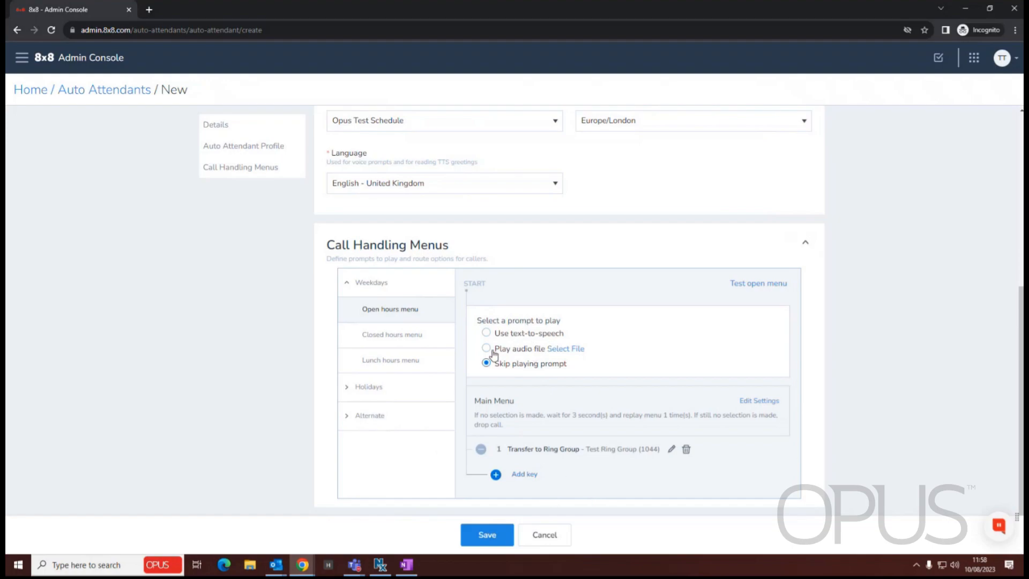
left_click(564, 349)
left_click(720, 118)
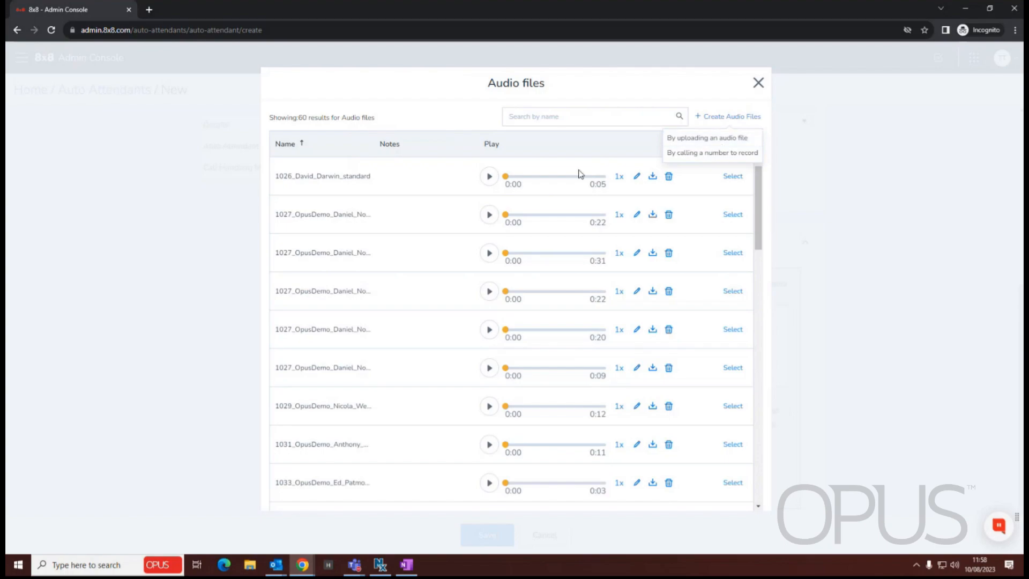
scroll(390, 376, "down", 15)
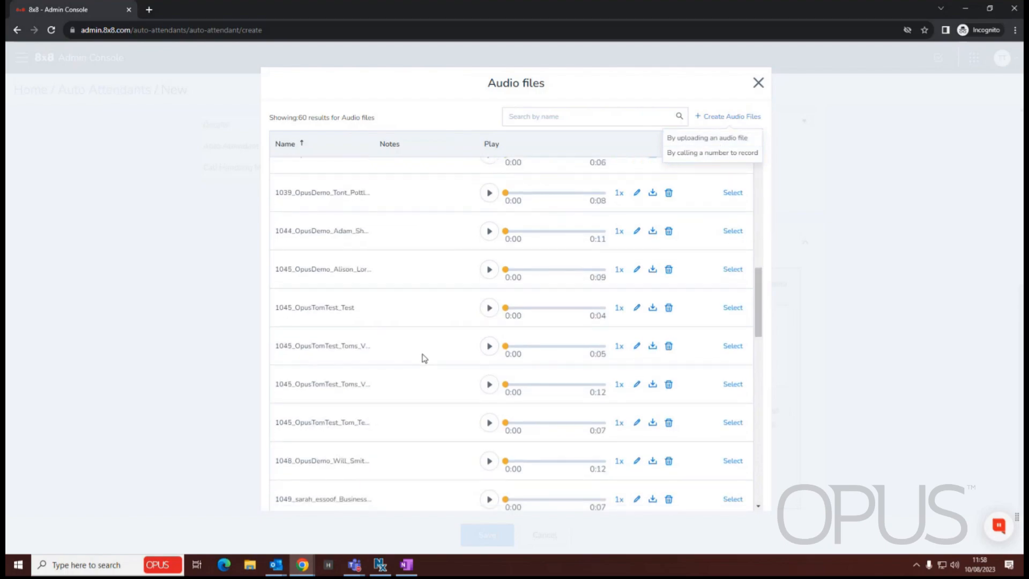
scroll(406, 369, "up", 15)
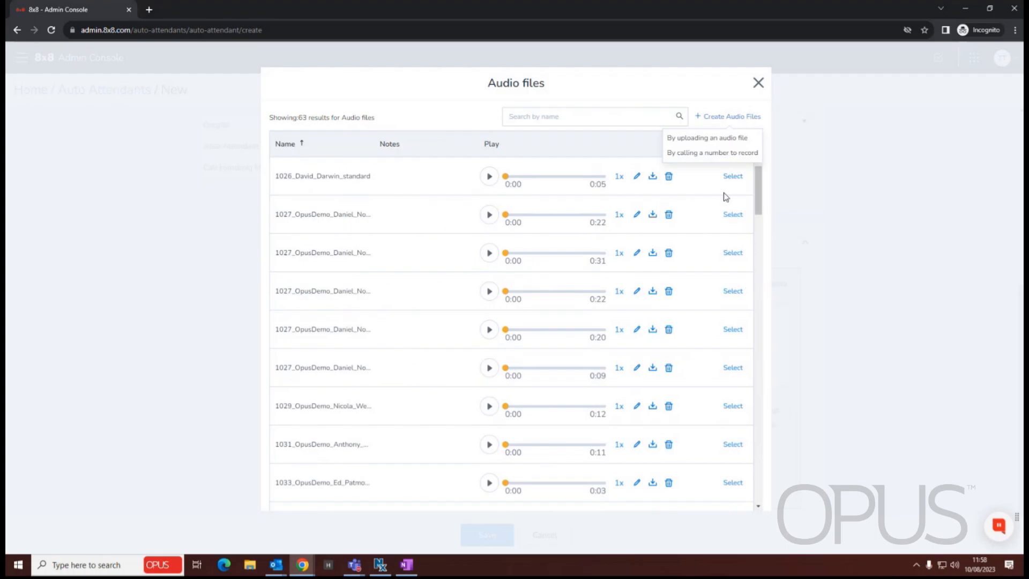
left_click(757, 84)
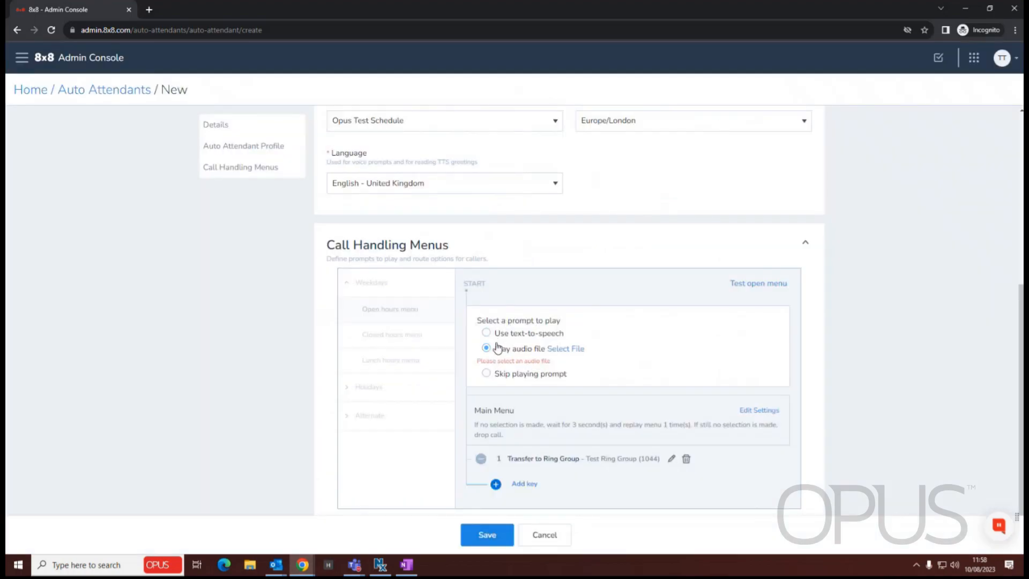
Use text-to-speech for the open hours prompt: "Thank you for calling Opus. Please press one to speak to a member of the team."
left_click(486, 333)
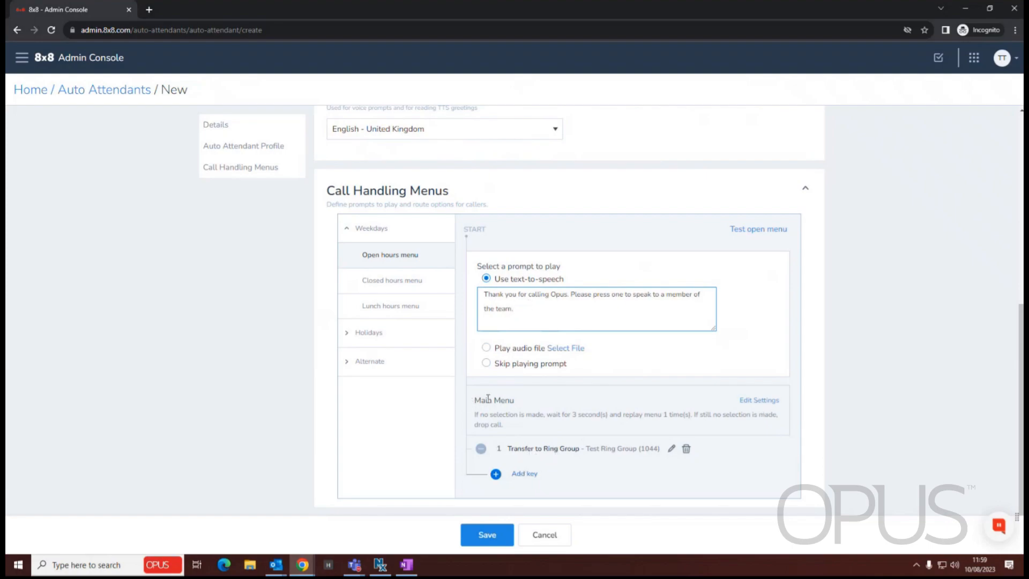
Set the open hours main menu to route calls without a selection to Opus Test RG (3250), and save the settings
left_click(751, 402)
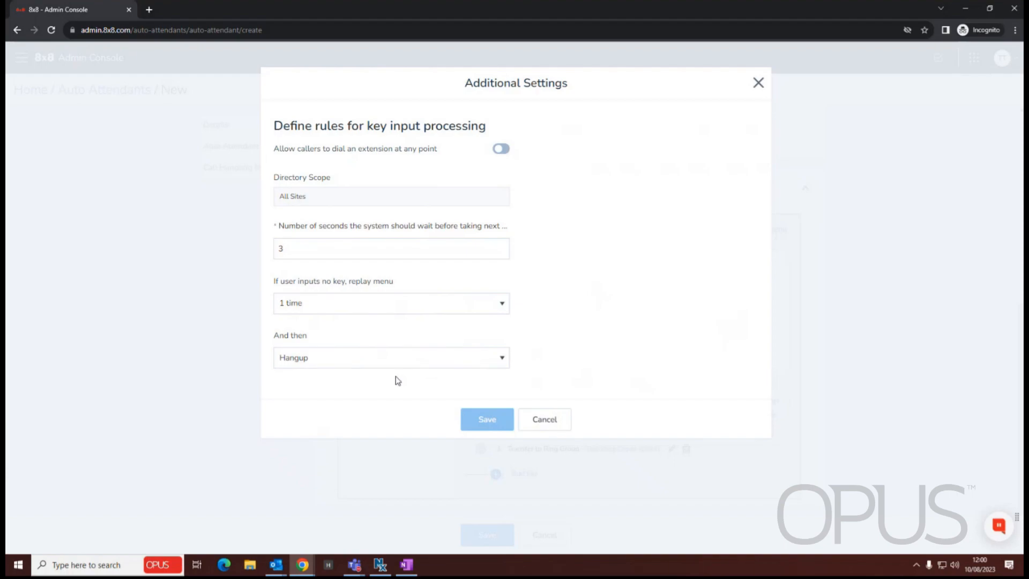
left_click(502, 359)
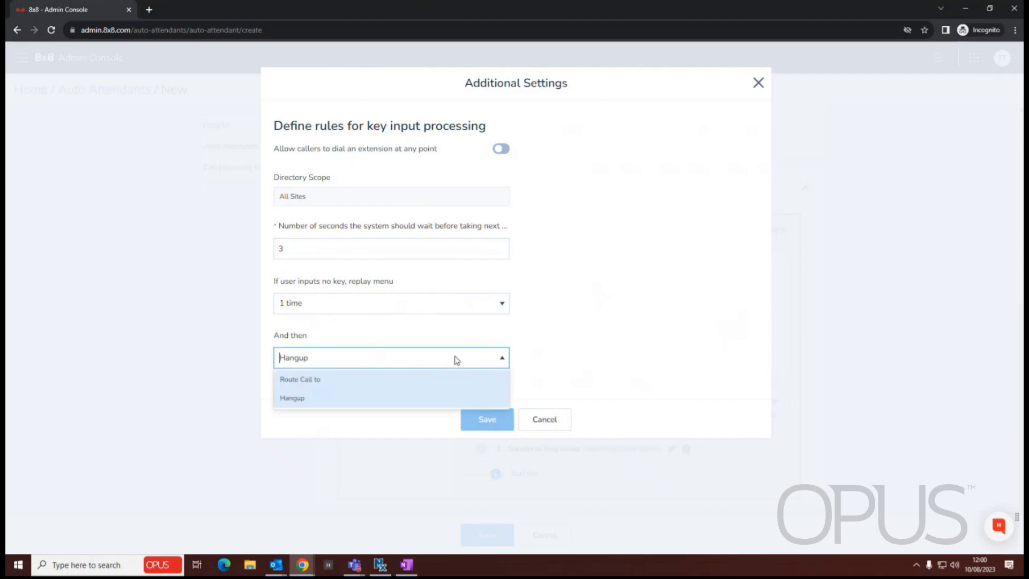
left_click(309, 379)
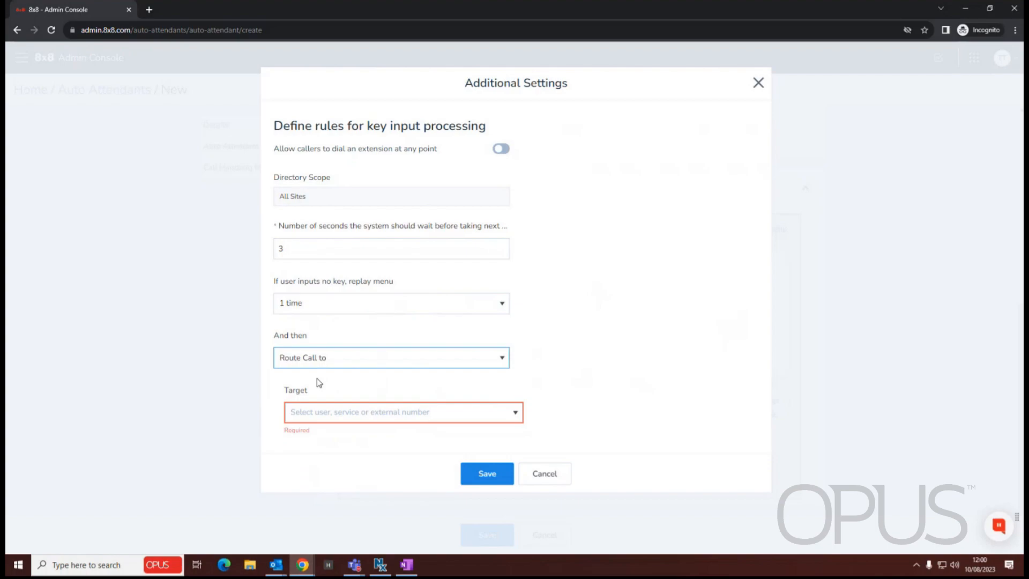
left_click(367, 414)
type("320")
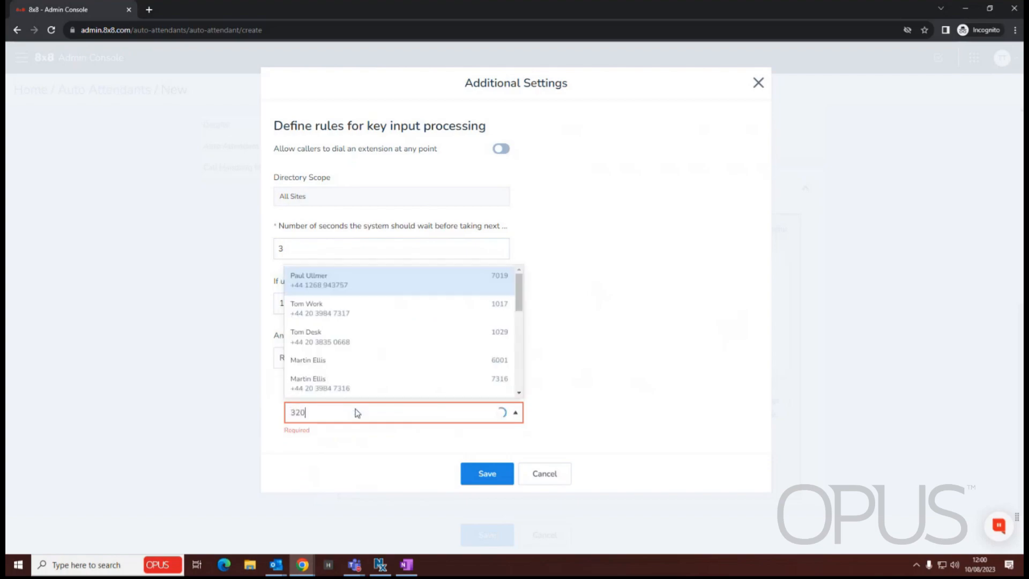
key("BackSpace")
type("50")
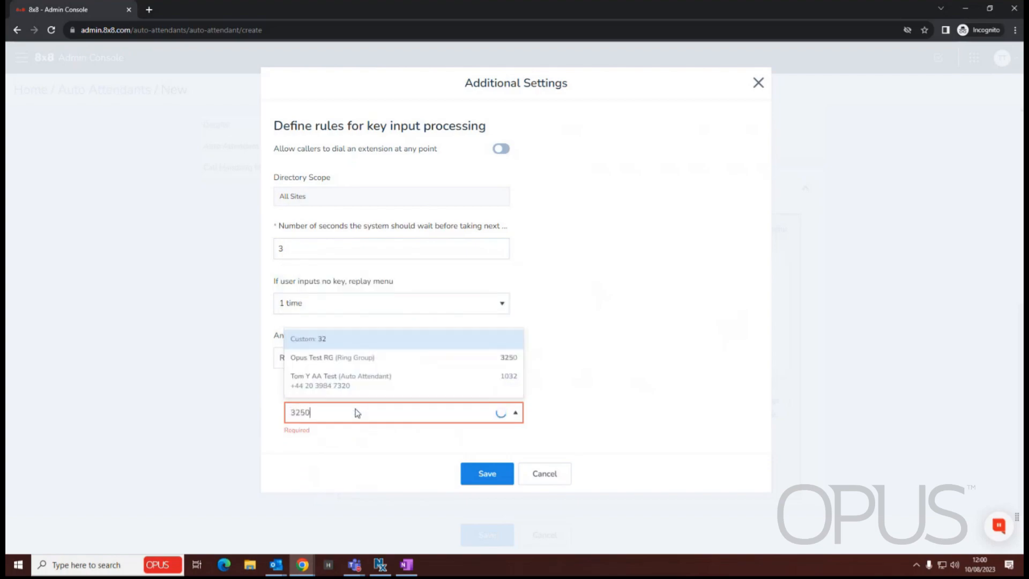
left_click(343, 392)
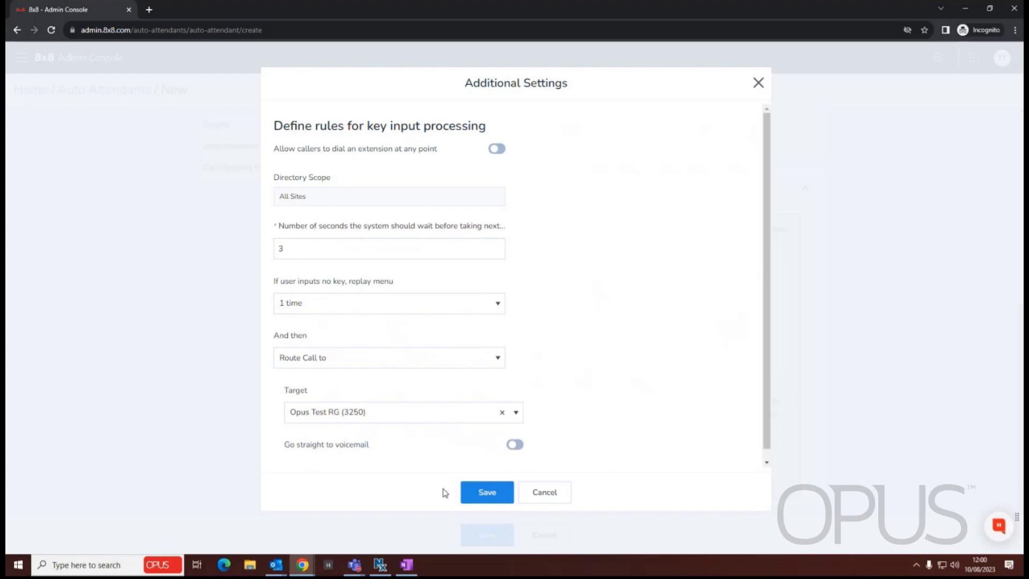
left_click(478, 491)
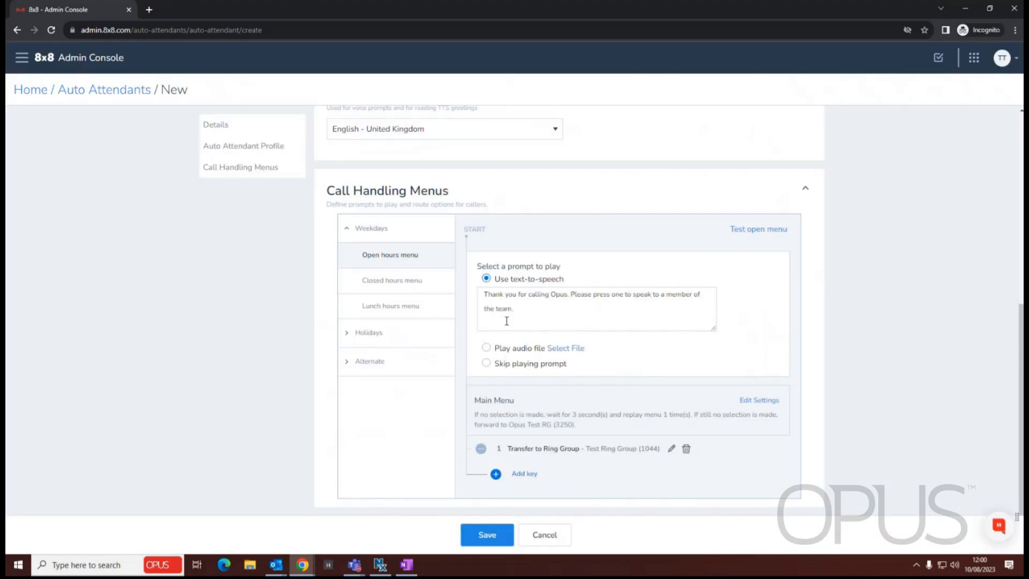
Review the attendant's phone number and extension, the open hours prompt and the forwarding rule for callers who select nothing
scroll(406, 225, "up", 5)
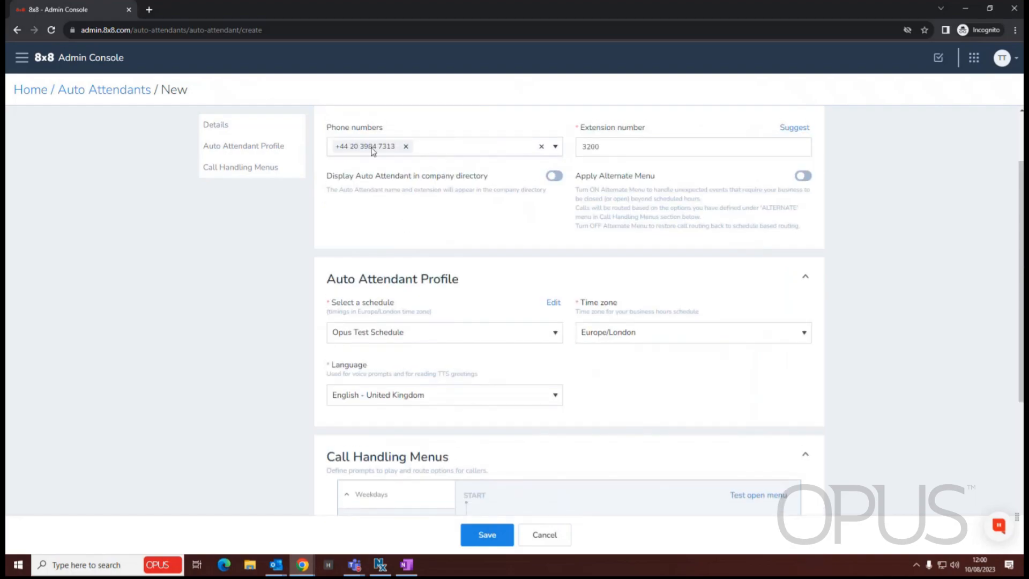
scroll(531, 284, "down", 5)
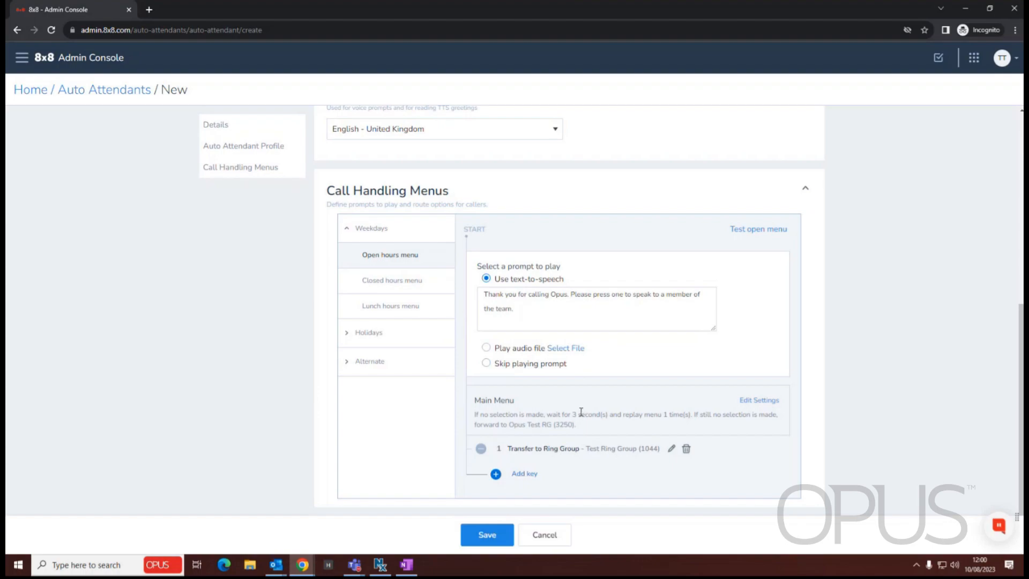
left_click_drag(519, 426, 583, 429)
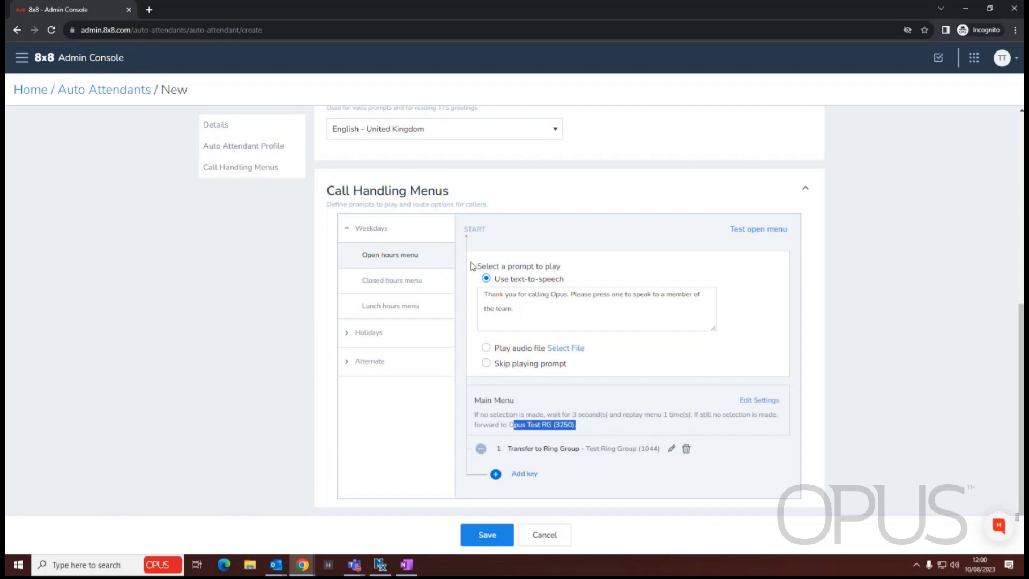
Use text-to-speech for the weekday closed hours prompt: "Thank you for calling Opus. Our offices are now closed. Please call again tomorrow."
left_click(371, 282)
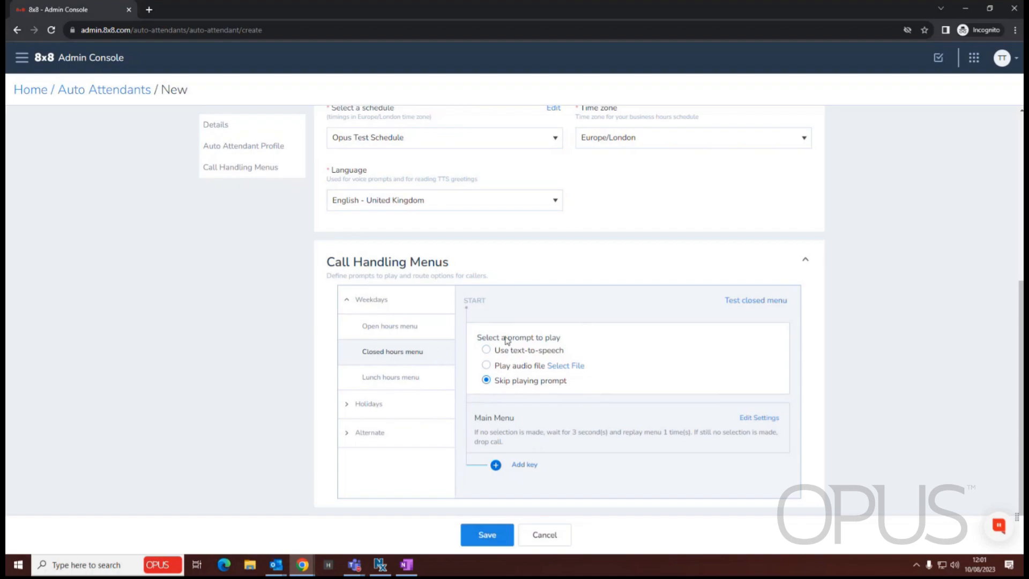
left_click(487, 351)
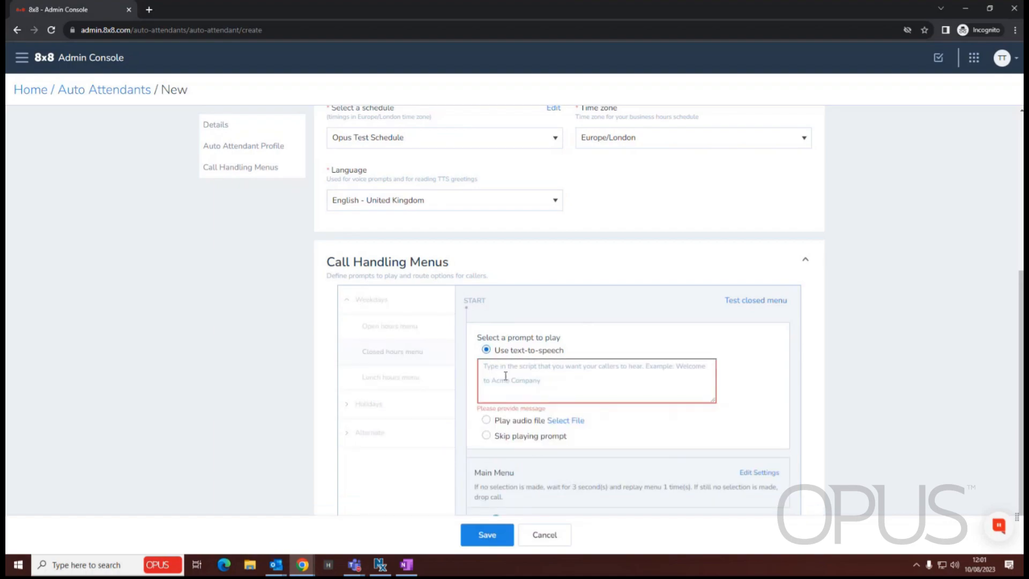
type("Thank you for calling Opus. Our offices are now closed. Please call again tomorrow.")
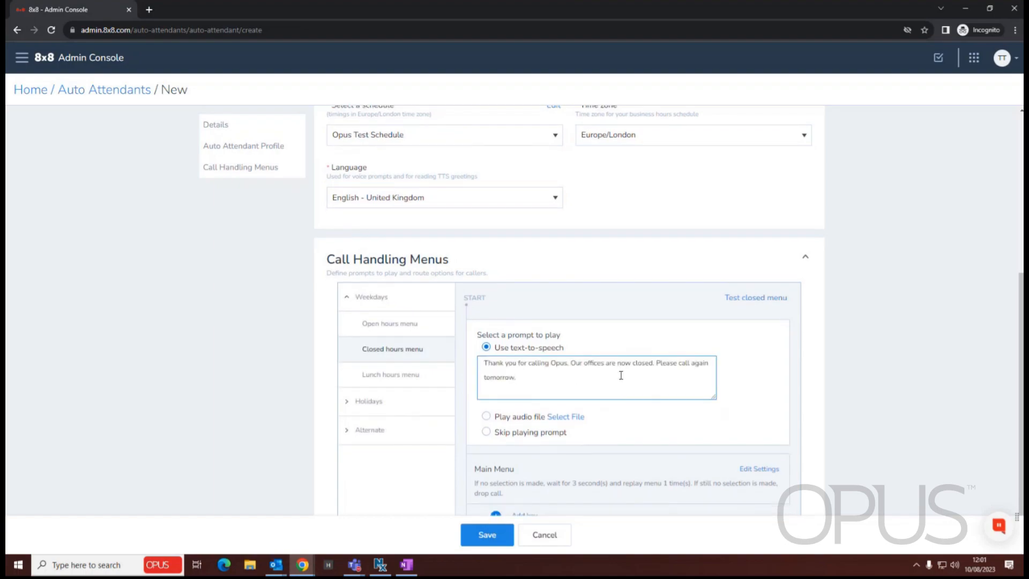
Set the weekday closed hours main menu to wait 0 seconds and replay 0 times, keep Hangup, and save the settings
scroll(619, 372, "down", 1)
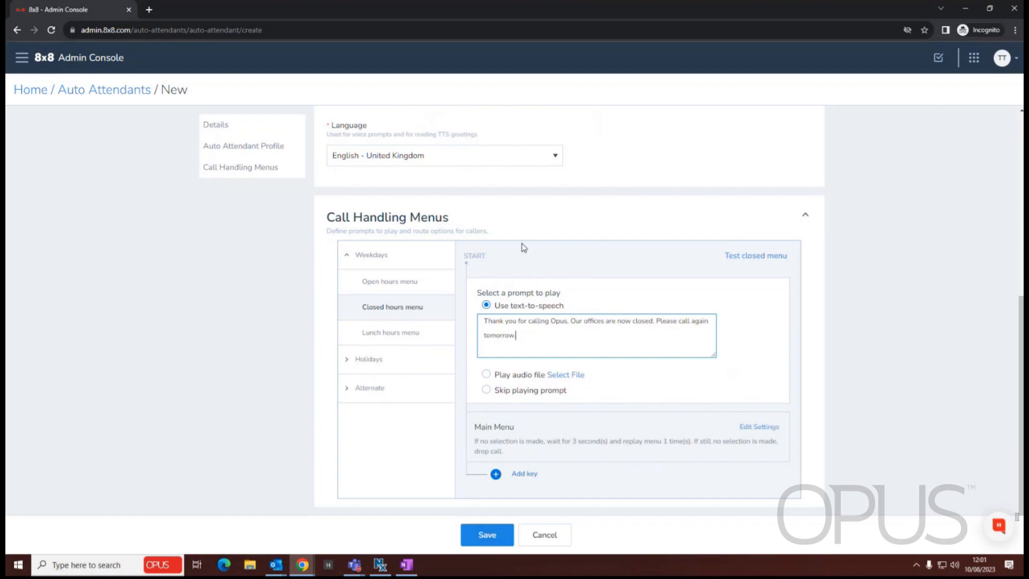
left_click(757, 432)
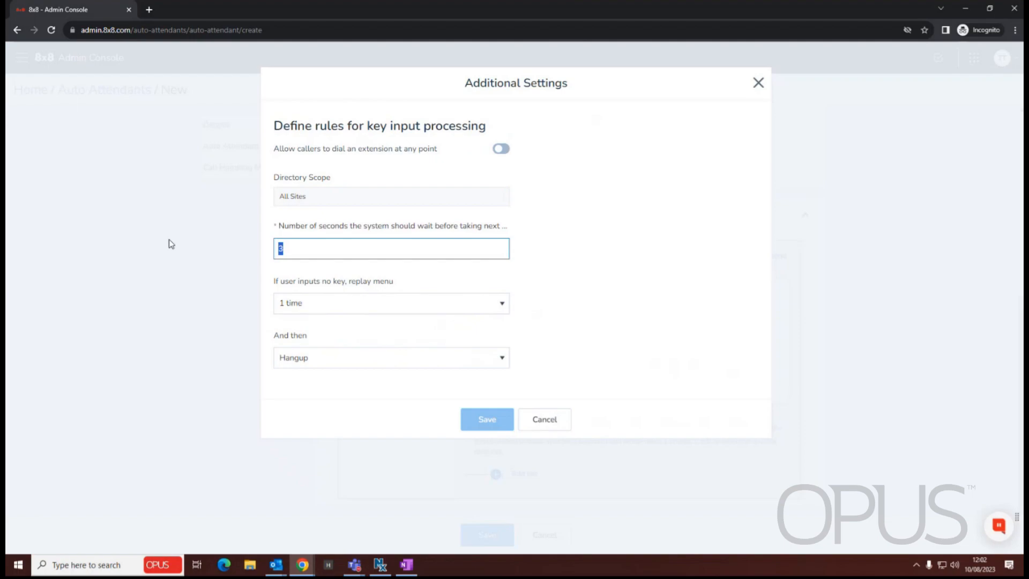
type("0")
left_click(311, 303)
left_click(294, 325)
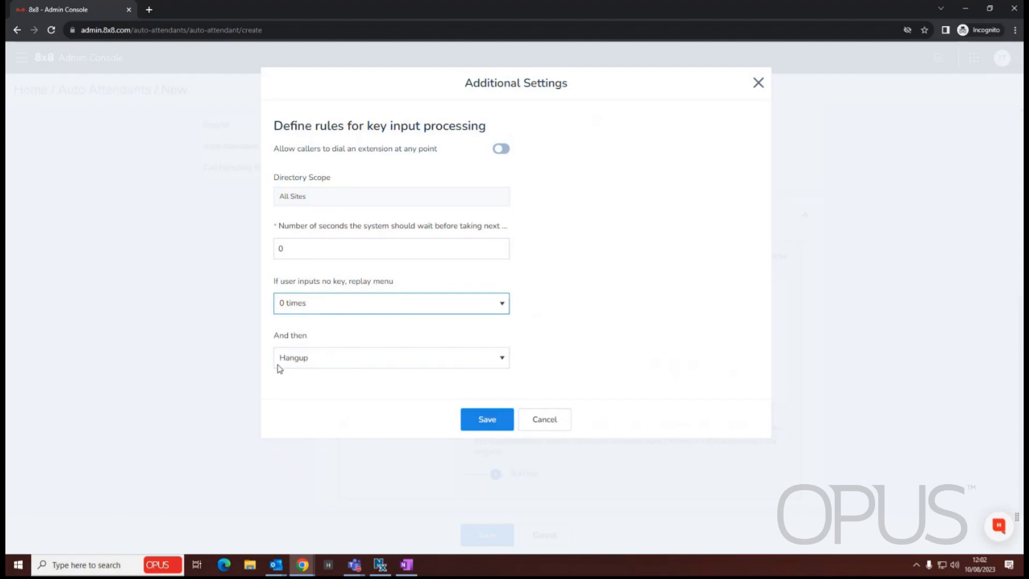
left_click(485, 419)
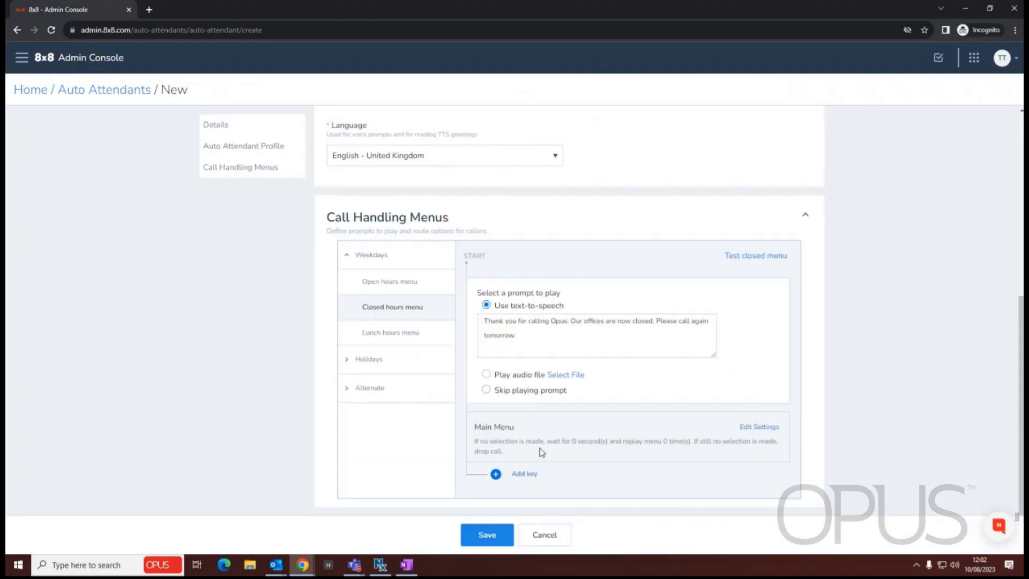
Review the selected schedule and the weekday open and closed hours menus, and collapse the Weekdays group
scroll(472, 434, "up", 3)
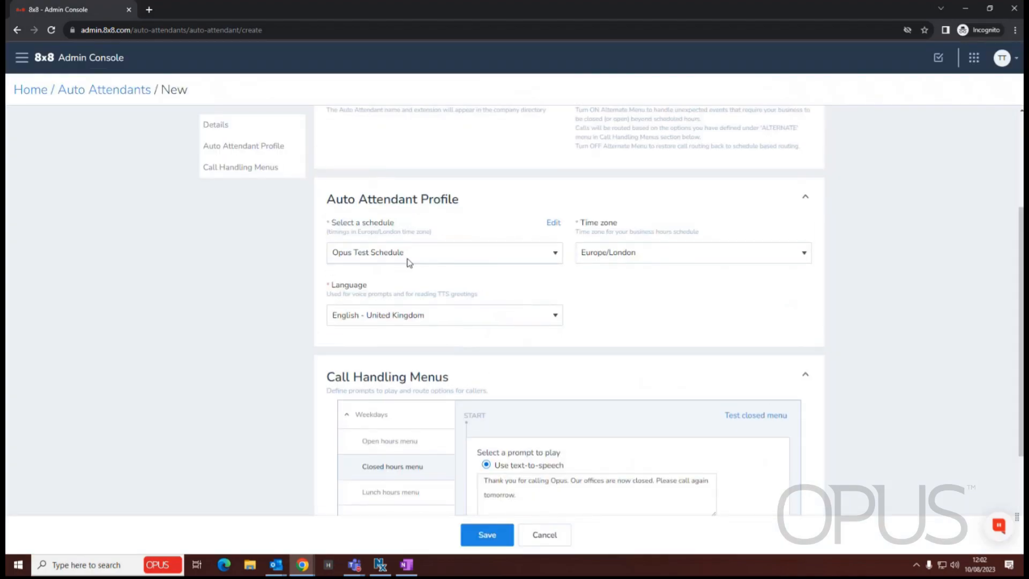
scroll(389, 320, "down", 3)
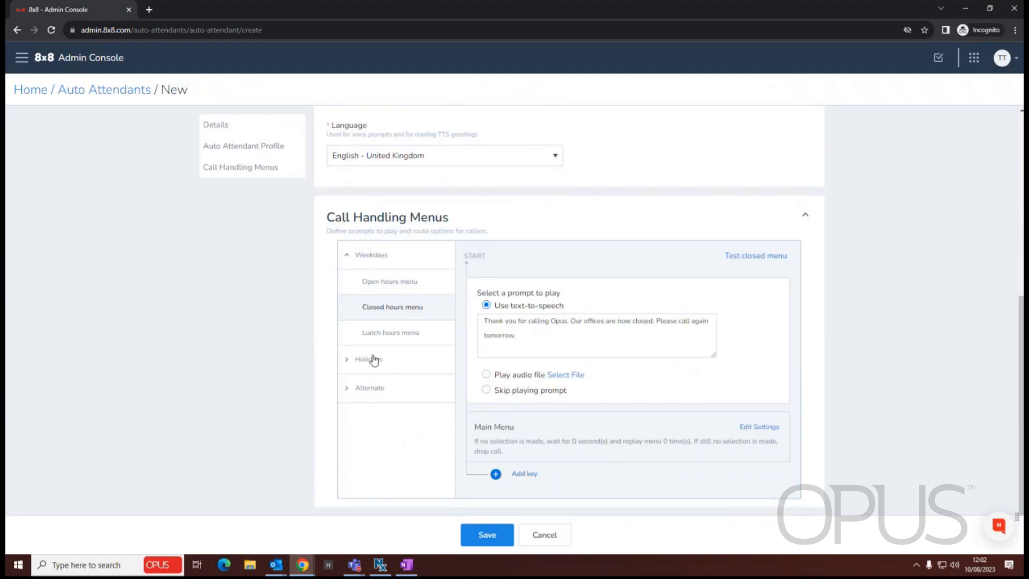
left_click(366, 259)
left_click(383, 262)
left_click(389, 281)
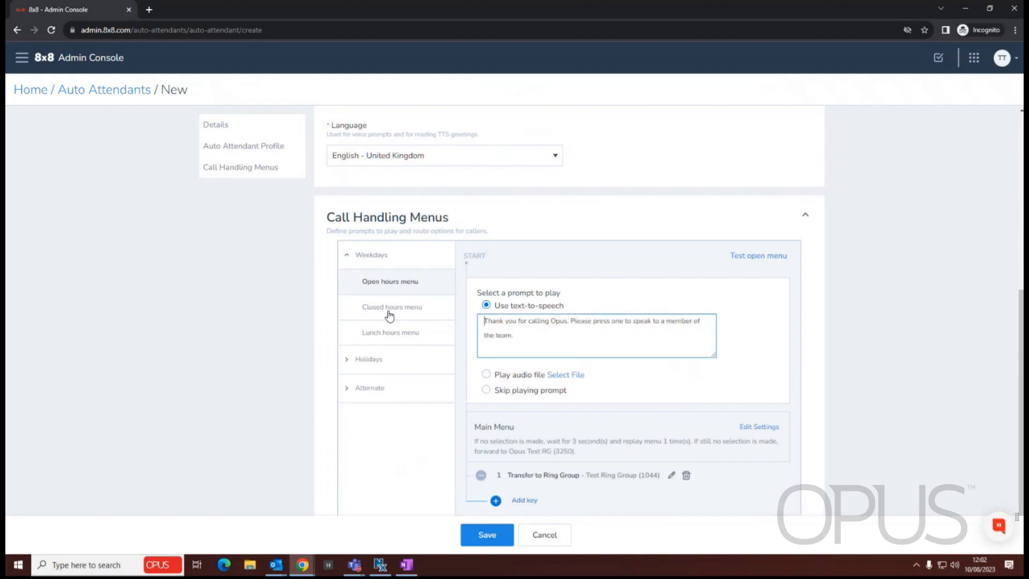
left_click(389, 310)
left_click(374, 310)
left_click(369, 283)
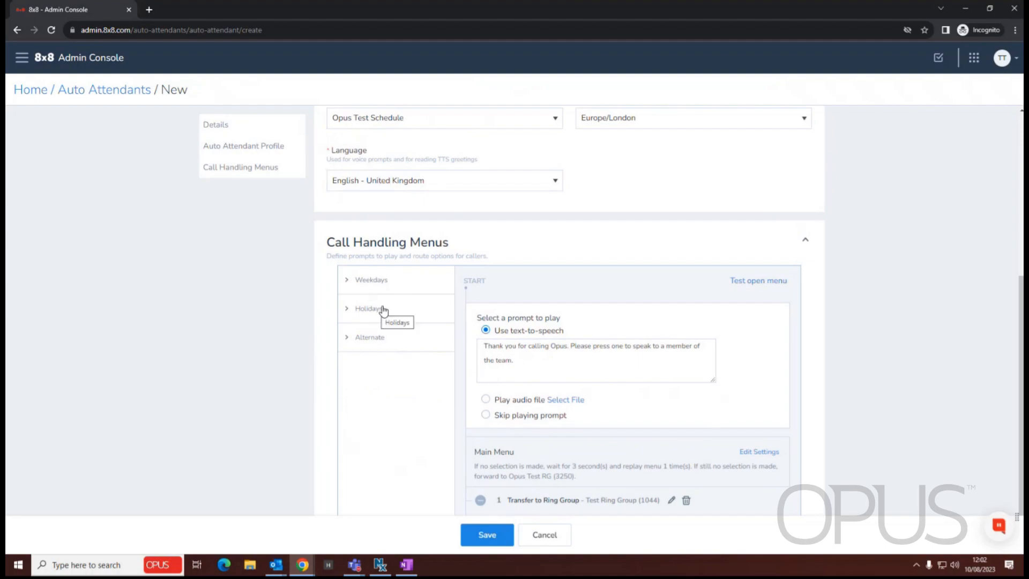
Define a custom call flow for the Holidays closed hours menu instead of using the Weekdays closed hours menu
left_click(382, 309)
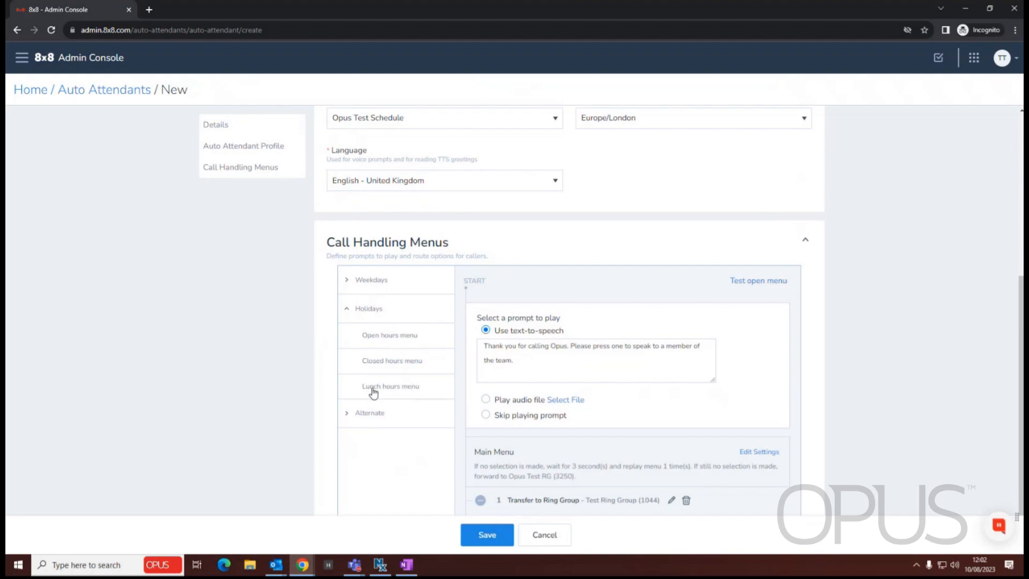
left_click(375, 361)
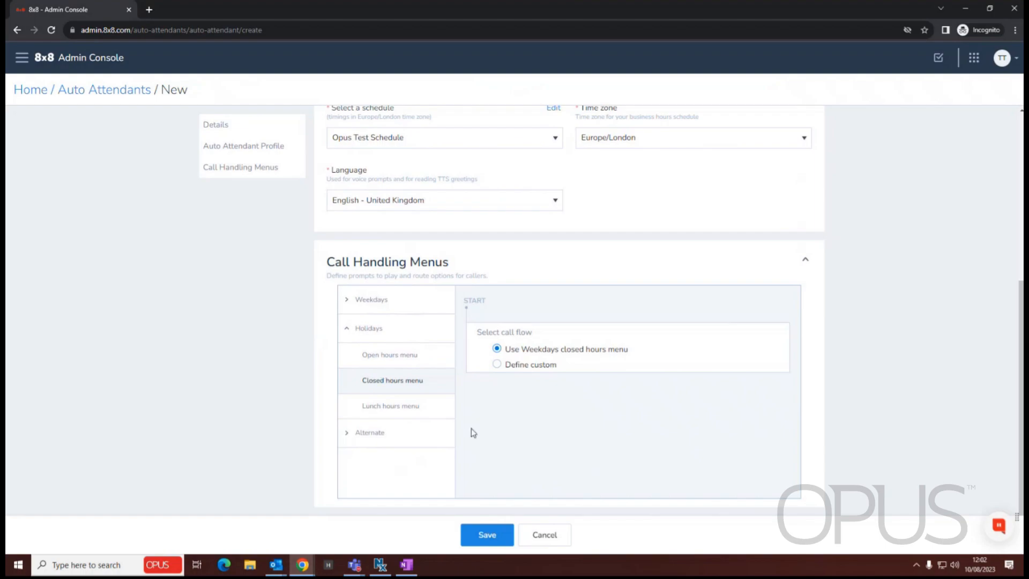
left_click(497, 365)
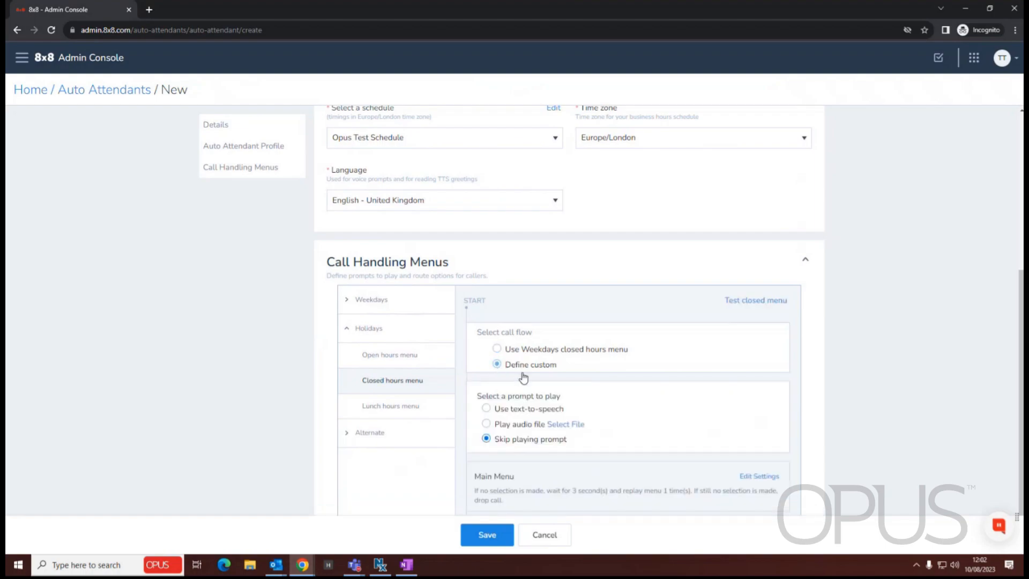
scroll(562, 307, "down", 1)
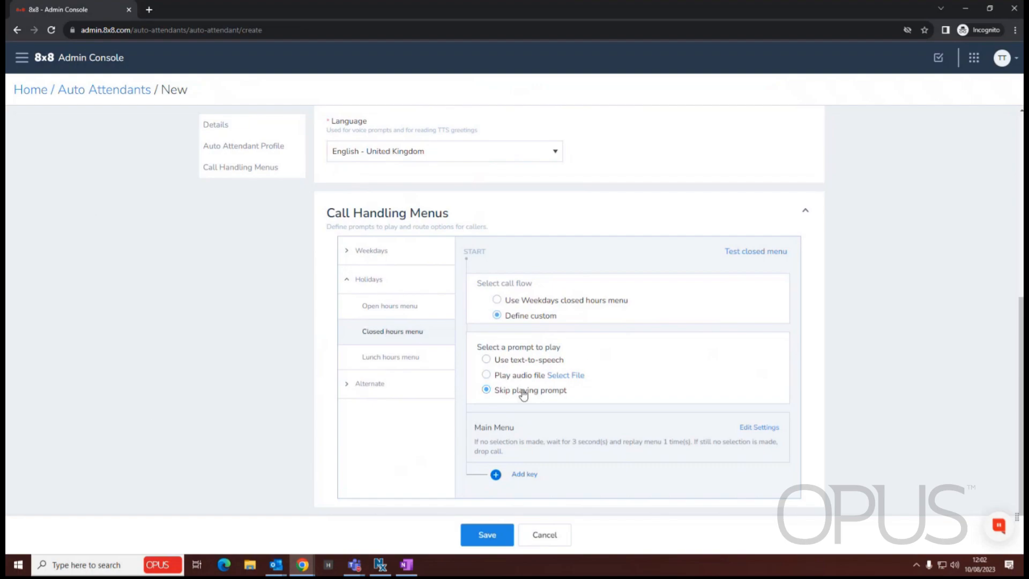
Use text-to-speech saying: "Thank you for calling Opus. We are now closed for the holidays and will reopen on the next working day. Thank you and Happy holidays."
left_click(487, 360)
left_click(526, 395)
type("Thank you for calling Opus. We are now closed for the holidays and will reopen on the next working day. Thank you and Happy holidays.")
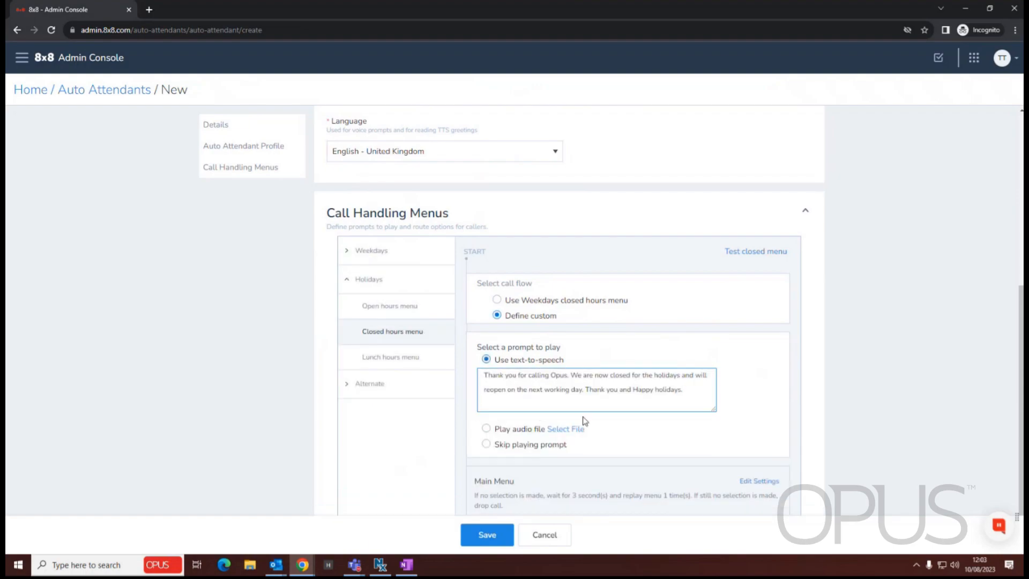
Set the Holidays closed hours main menu to wait 0 seconds, replay 0 times and hang up, and save the settings
scroll(515, 396, "down", 1)
left_click(759, 433)
left_click_drag(323, 246, 79, 256)
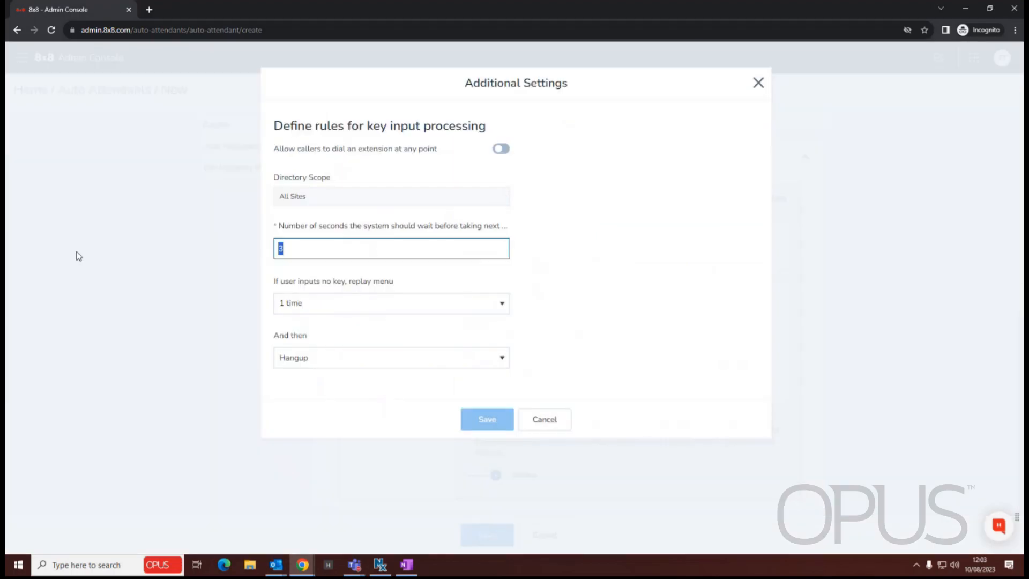
type("0")
left_click(316, 304)
left_click(297, 325)
left_click(333, 365)
left_click(322, 399)
left_click(475, 420)
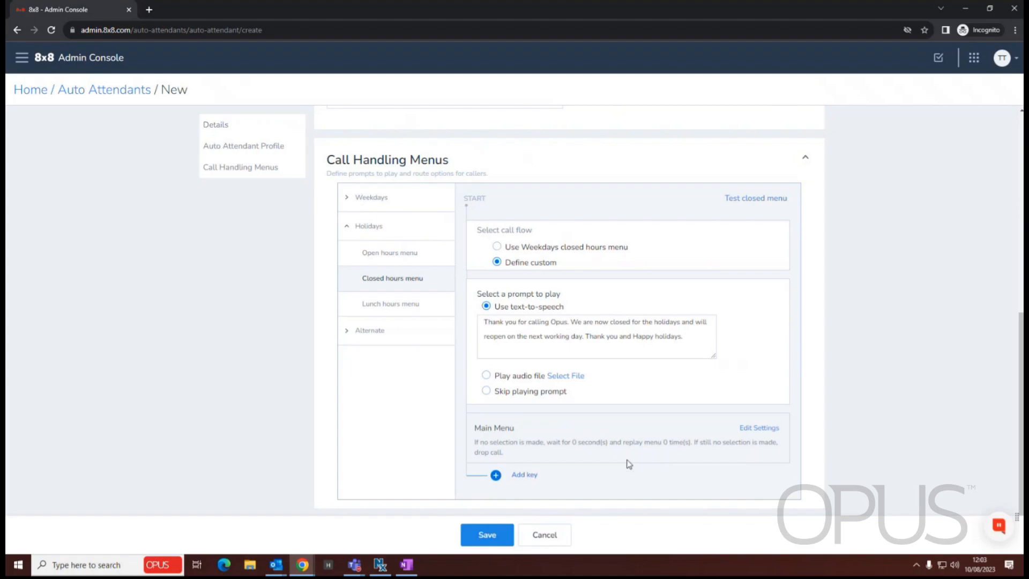
Change the Holidays closed hours main menu to route calls without a selection to Opus Test RG (3250), and save the settings
left_click(755, 428)
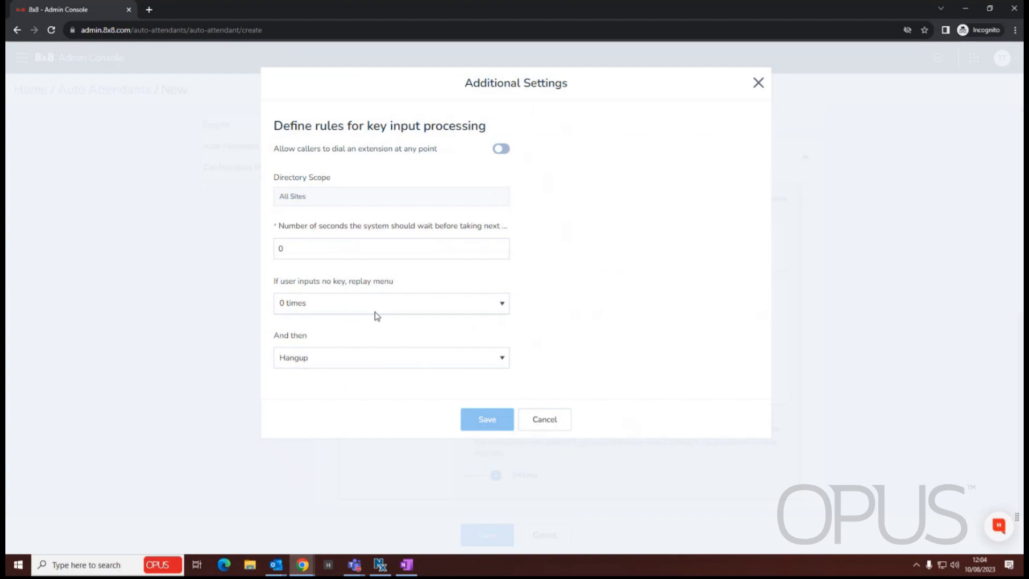
left_click(360, 360)
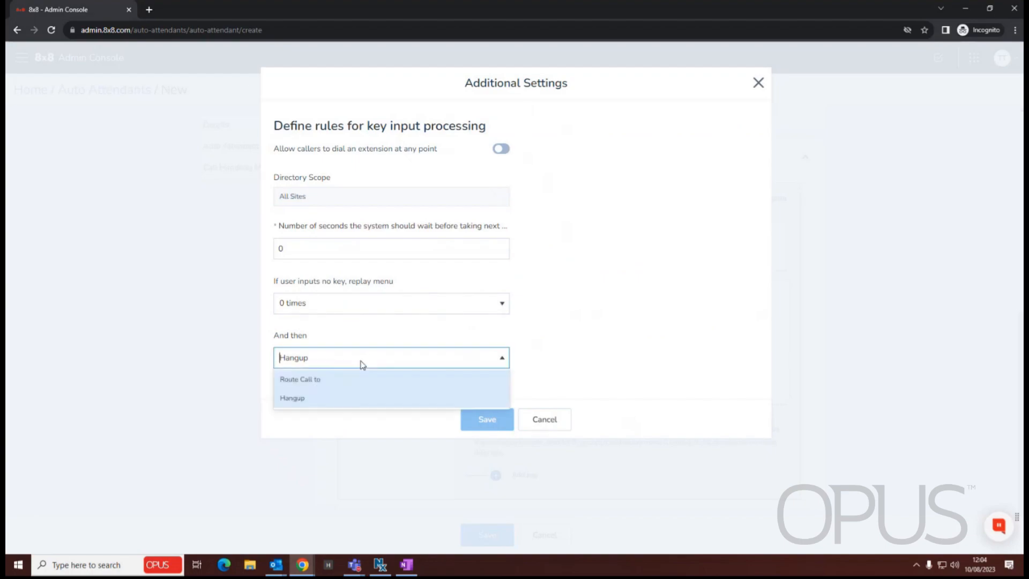
left_click(324, 378)
left_click(332, 411)
type("3250")
left_click(333, 386)
left_click(487, 494)
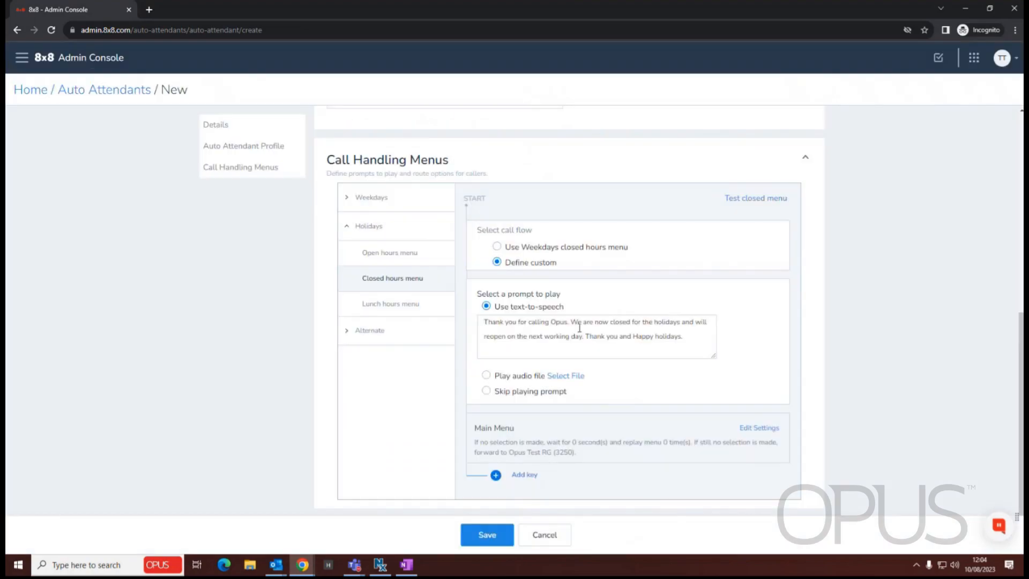
Rewrite the prompt after "Opus": "Due to the holiday period, you may expect longer wait times before you are answered, please hold for a member of the team."
left_click_drag(696, 336, 565, 322)
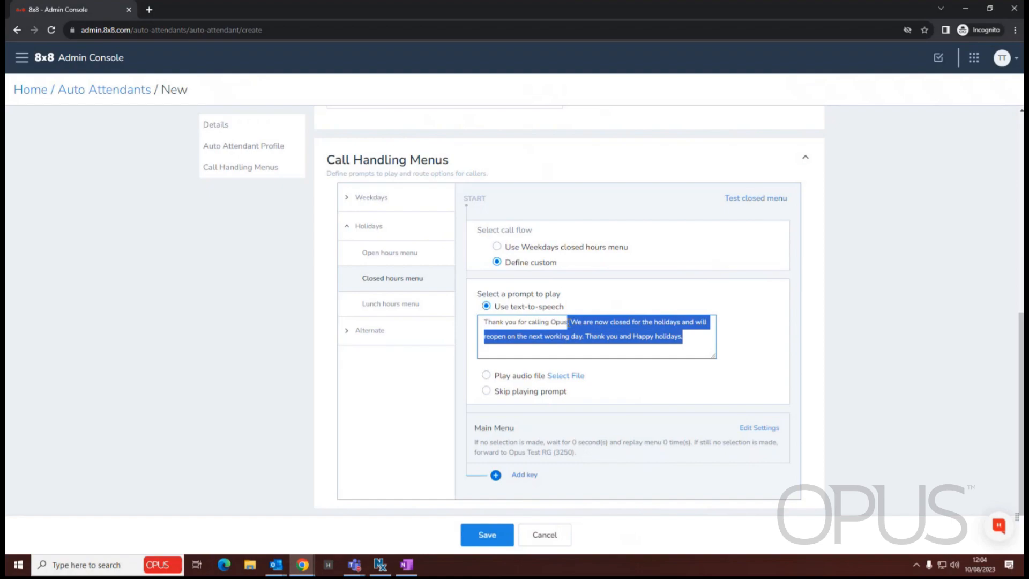
key("BackSpace")
type(". Due to the holiday period, you may expect longer wait times before you are answered. please hold for a member of the team.")
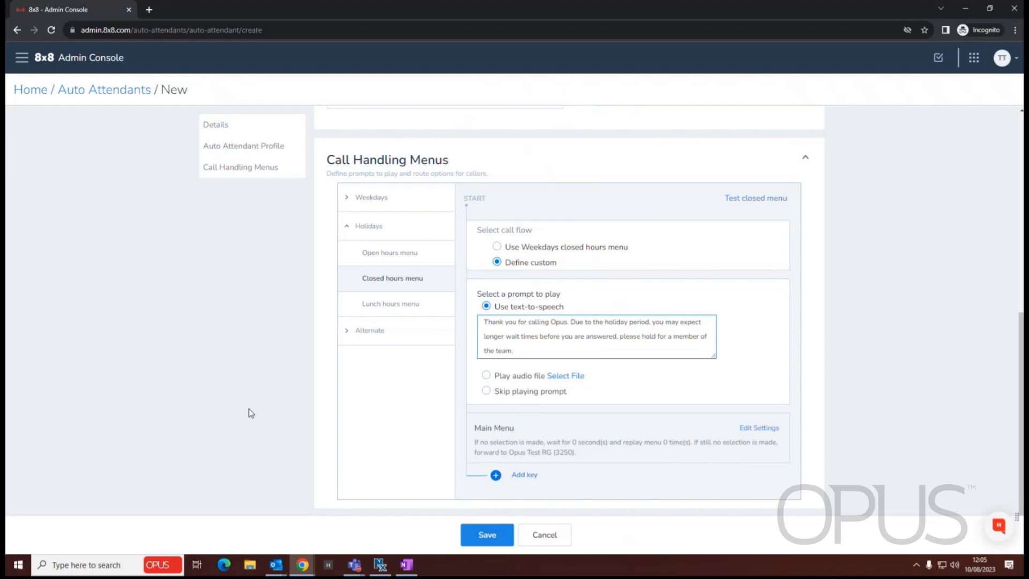
Write a text-to-speech Alternate hours prompt saying unforeseen circumstances prevent taking calls, normal service will return as quickly as possible, and callers should try again
scroll(596, 404, "up", 8)
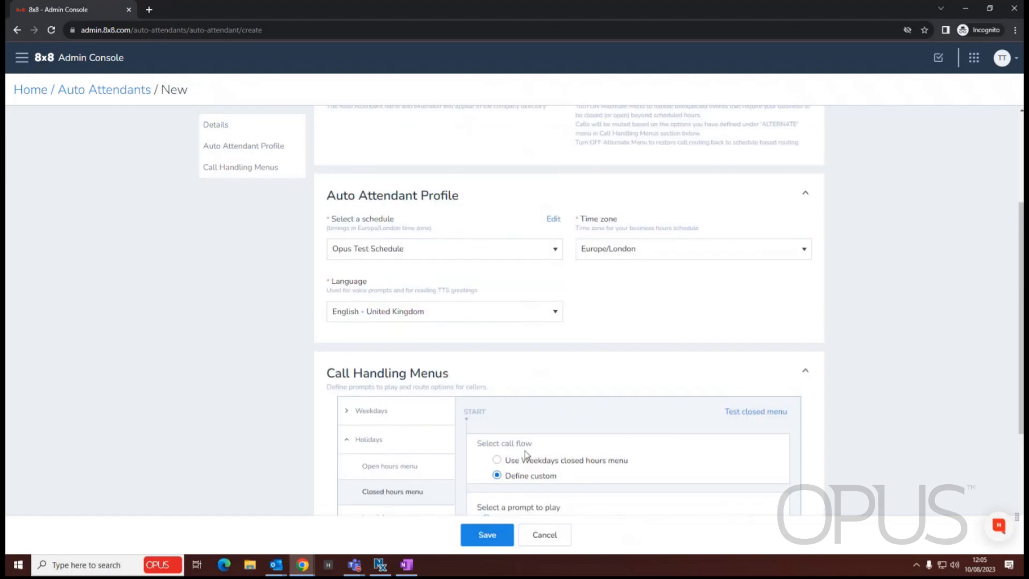
scroll(583, 453, "down", 8)
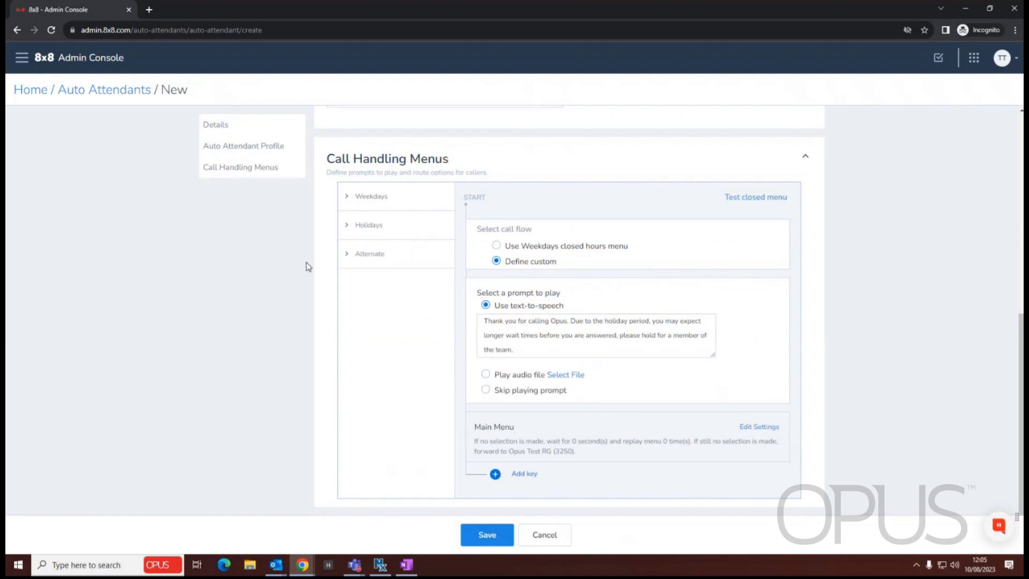
left_click(378, 257)
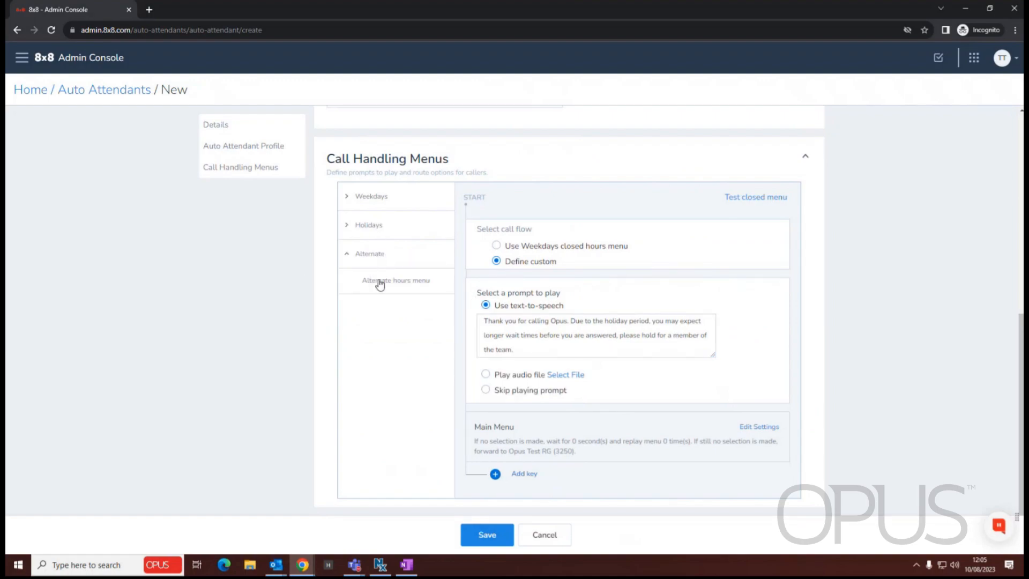
left_click(379, 283)
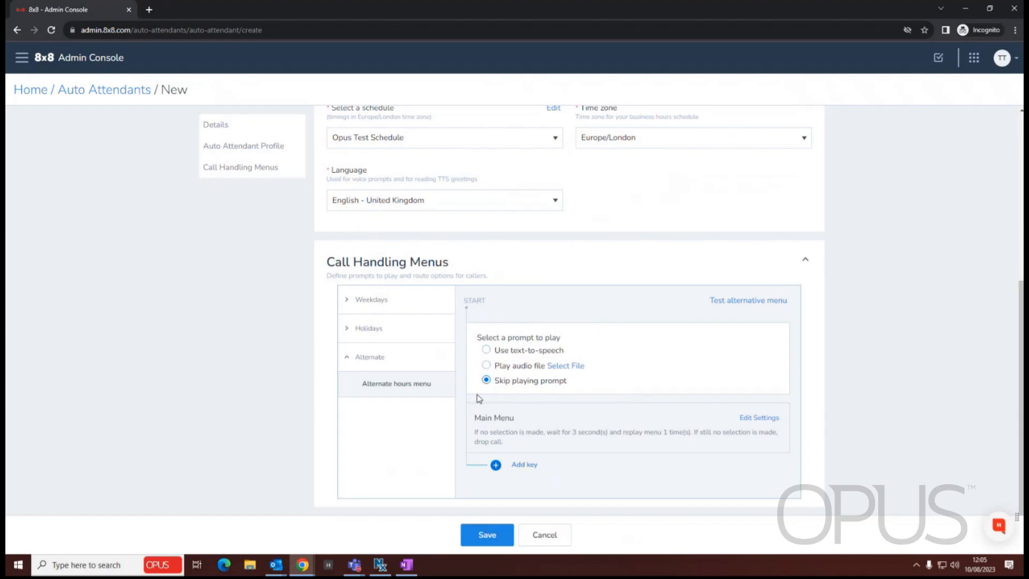
scroll(587, 418, "up", 1)
scroll(584, 421, "down", 1)
left_click(486, 351)
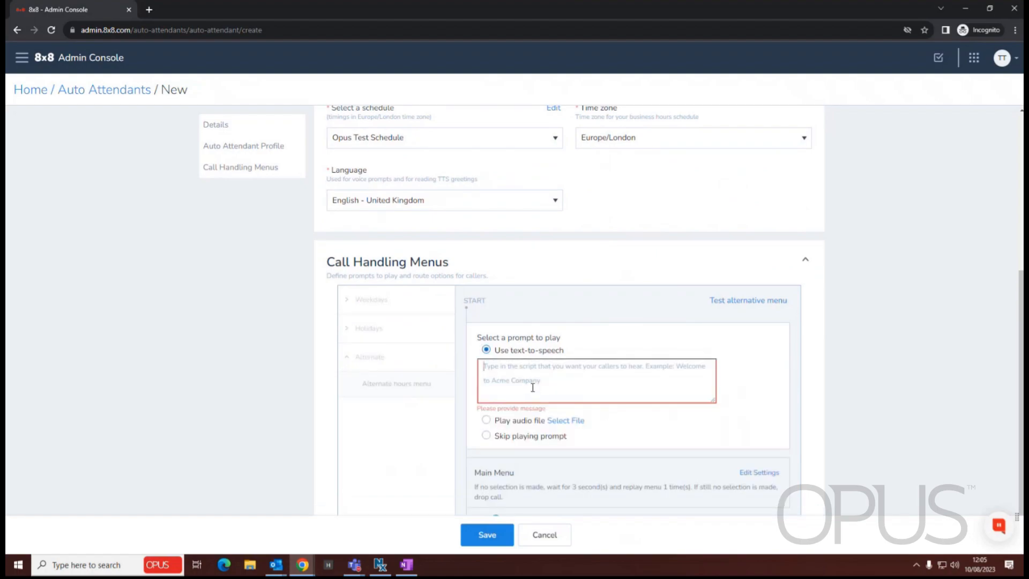
type("Due to unforeseen circumstances, we are unable to take your call at this time. We are working hard to return to normal service as quickly as possible. Please try again later.")
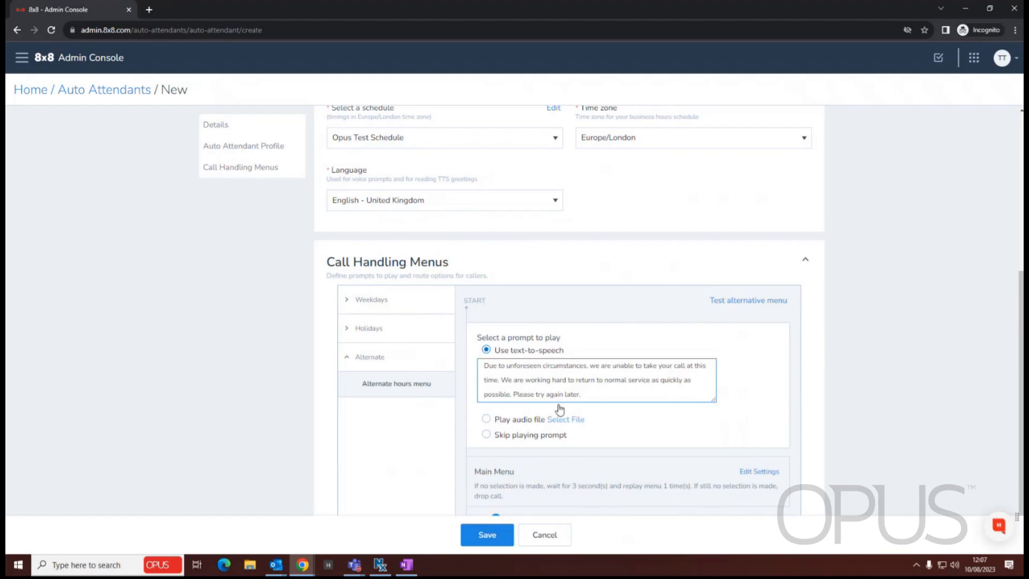
Set the Alternate hours main menu to replay 0 times and wait 0 seconds, keep Hangup, and save the settings
scroll(584, 378, "down", 1)
left_click(758, 426)
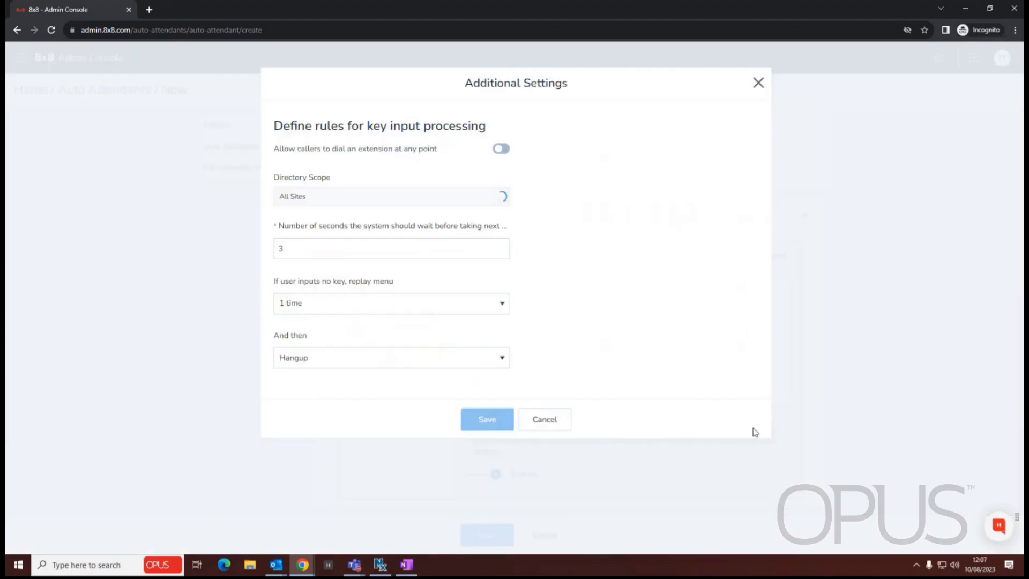
left_click(409, 304)
left_click(349, 325)
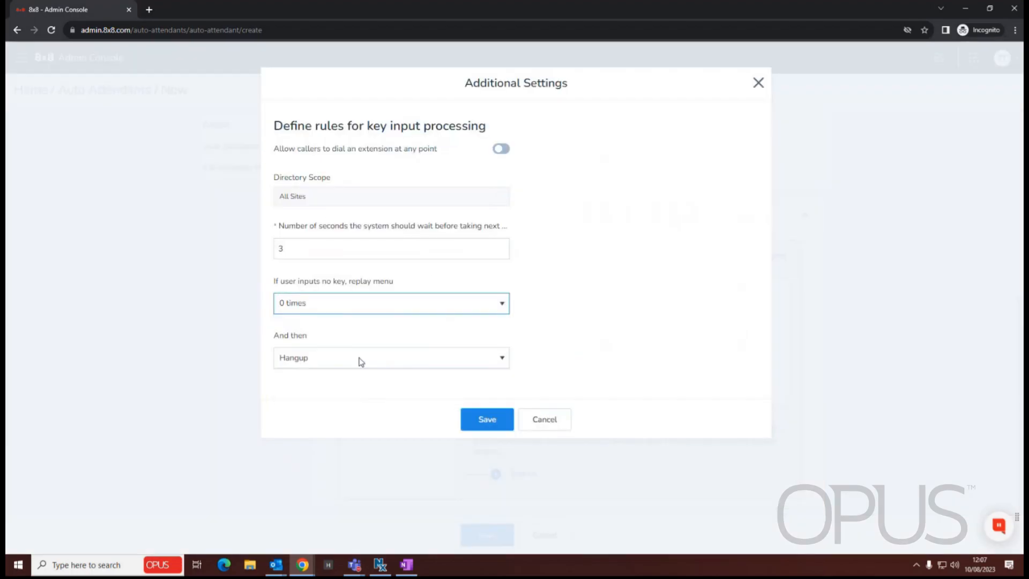
left_click(357, 359)
left_click(502, 248)
left_click_drag(376, 252, 114, 249)
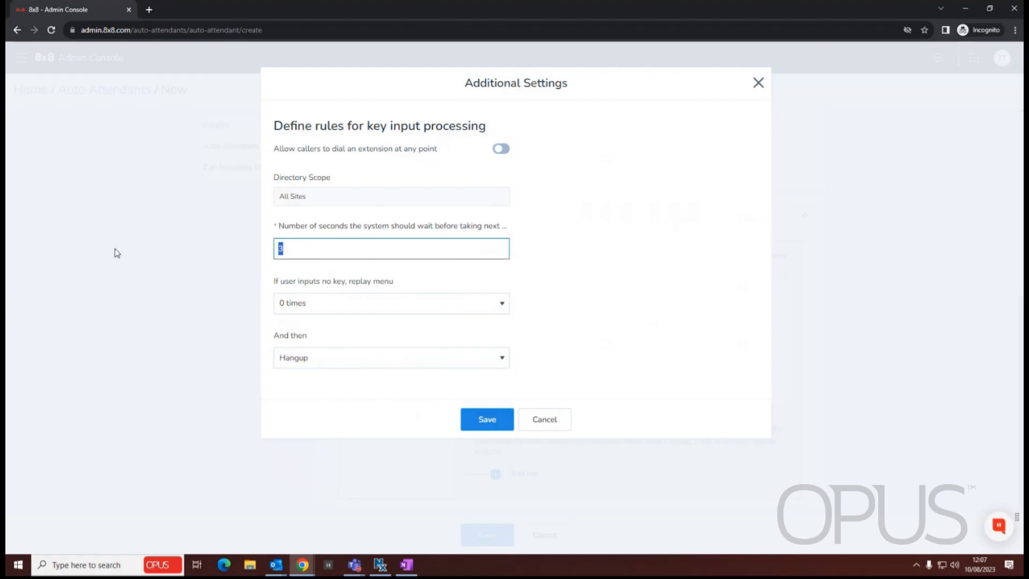
type("0")
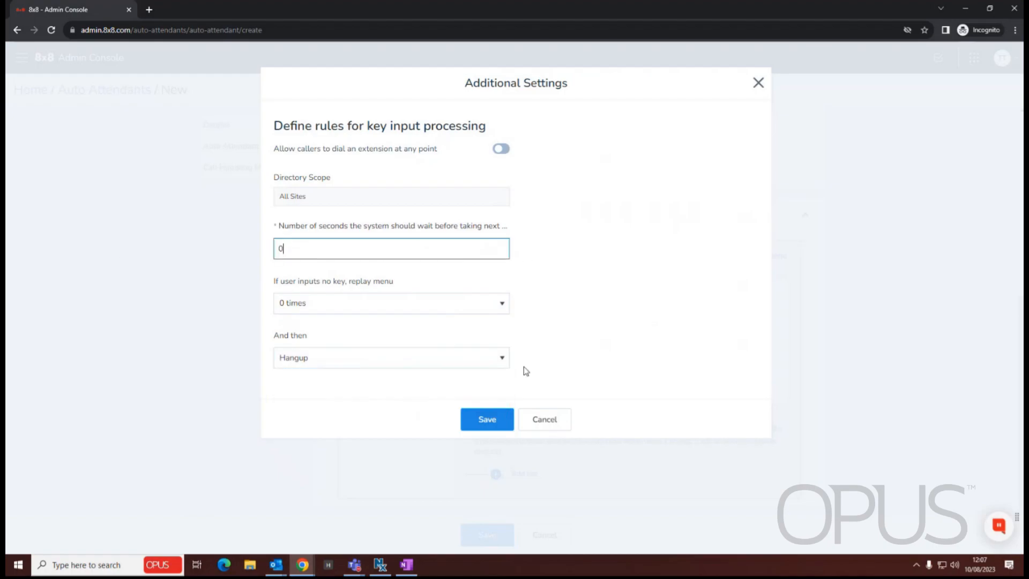
left_click(490, 427)
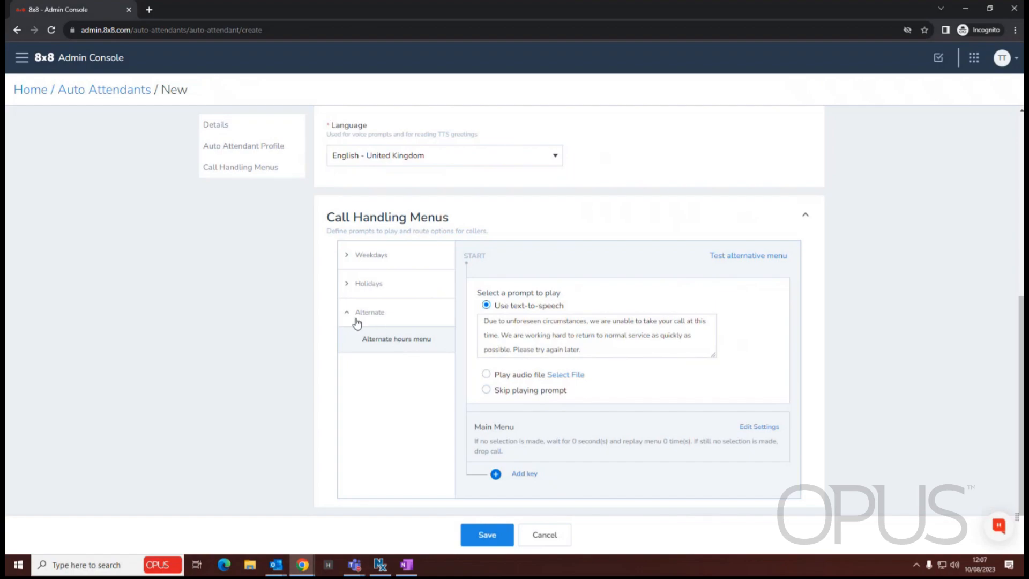
scroll(579, 382, "up", 1)
scroll(579, 382, "up", 3)
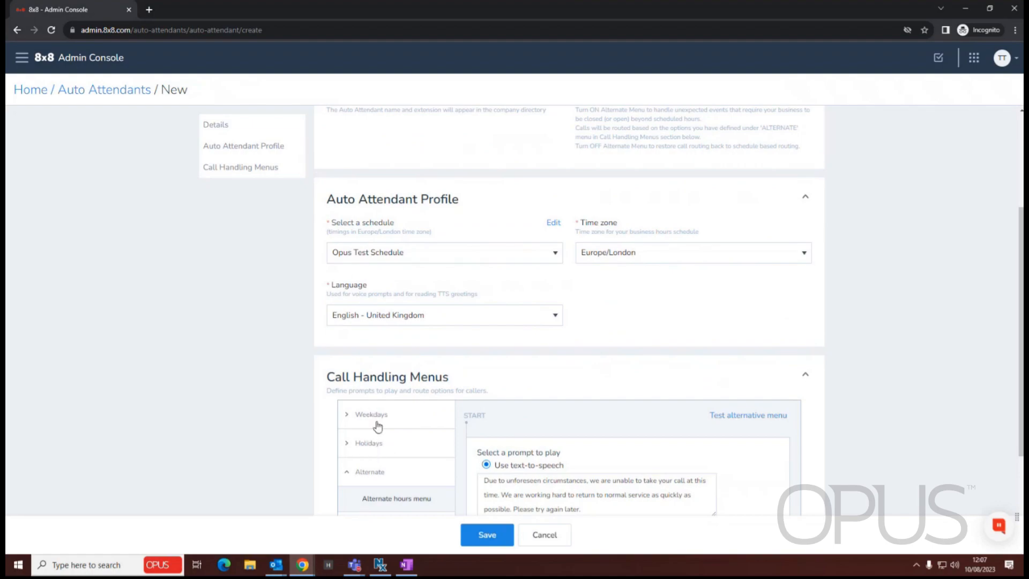
Switch Apply Alternate Menu on and back off, checking the Alternate hours menu's prompt and main menu settings
scroll(841, 424, "up", 3)
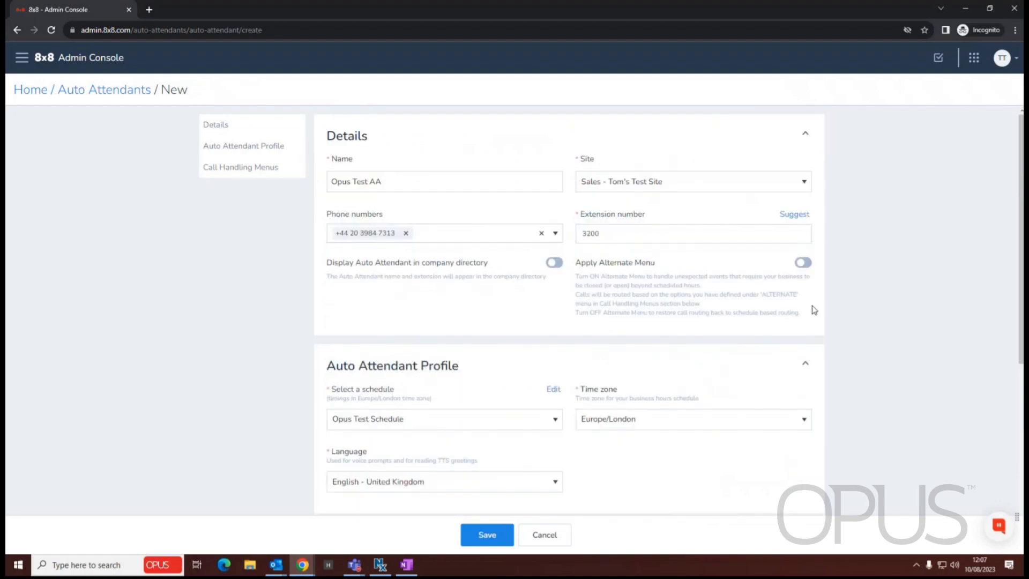
left_click(801, 263)
left_click(802, 263)
scroll(626, 360, "down", 4)
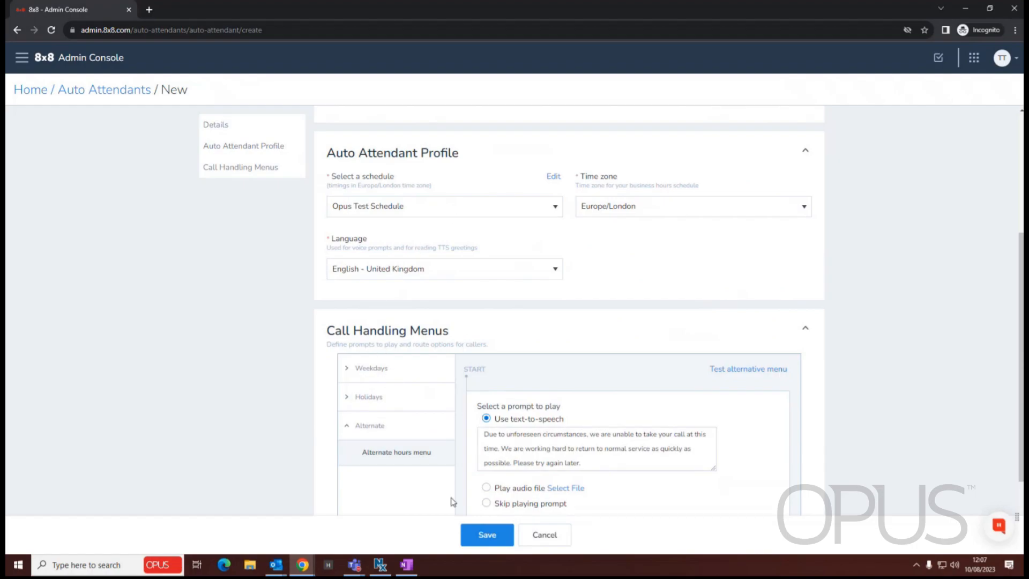
scroll(583, 401, "down", 2)
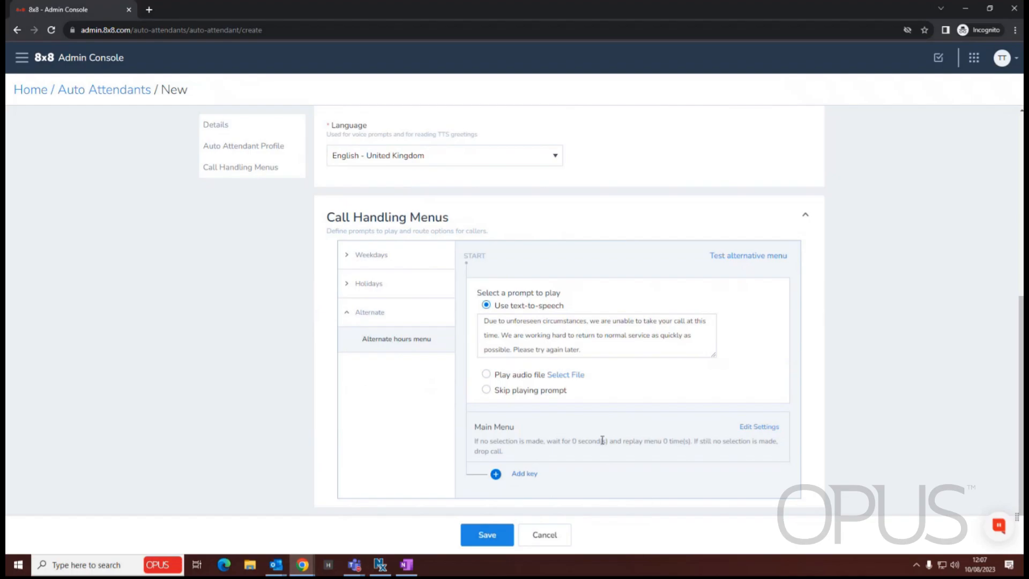
scroll(818, 302, "up", 6)
scroll(776, 335, "down", 6)
scroll(602, 392, "up", 6)
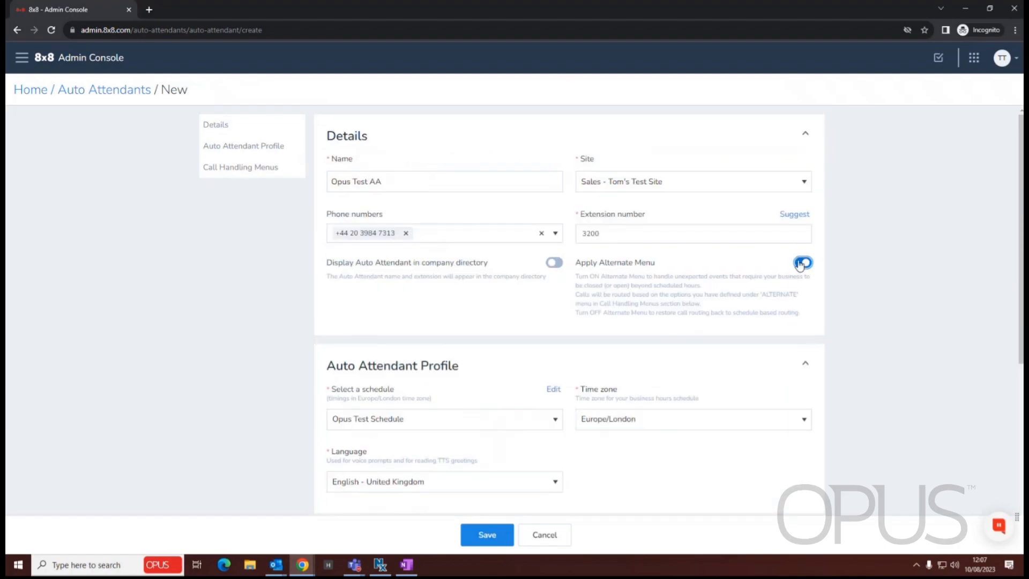
scroll(774, 292, "down", 6)
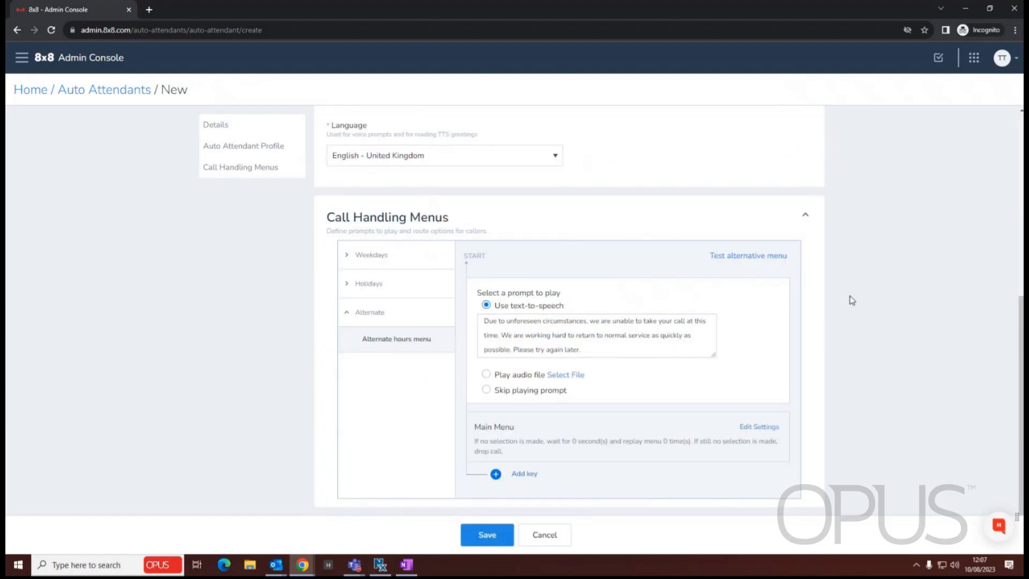
Save the new auto attendant Opus Test AA
scroll(528, 399, "up", 6)
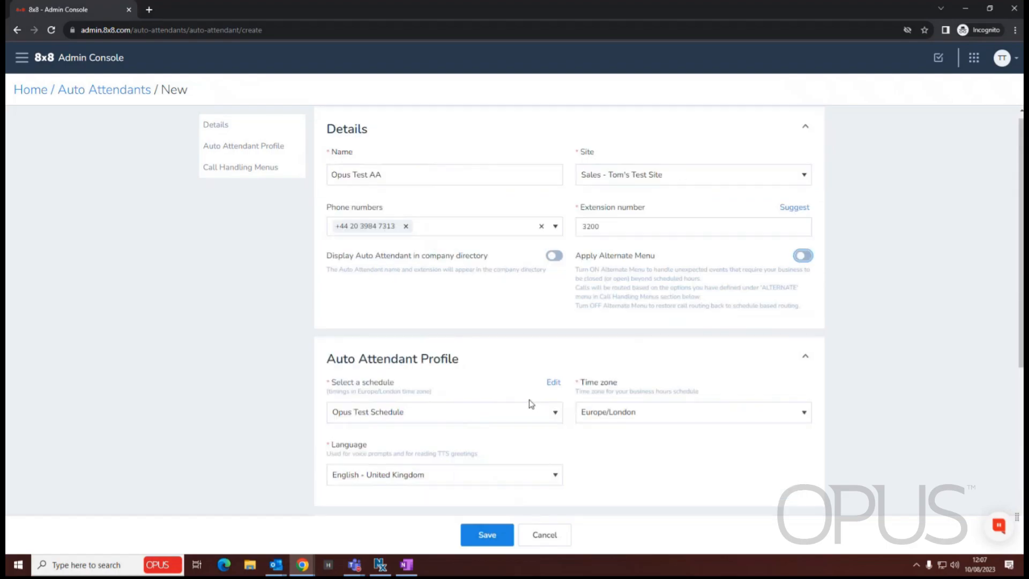
scroll(519, 316, "down", 6)
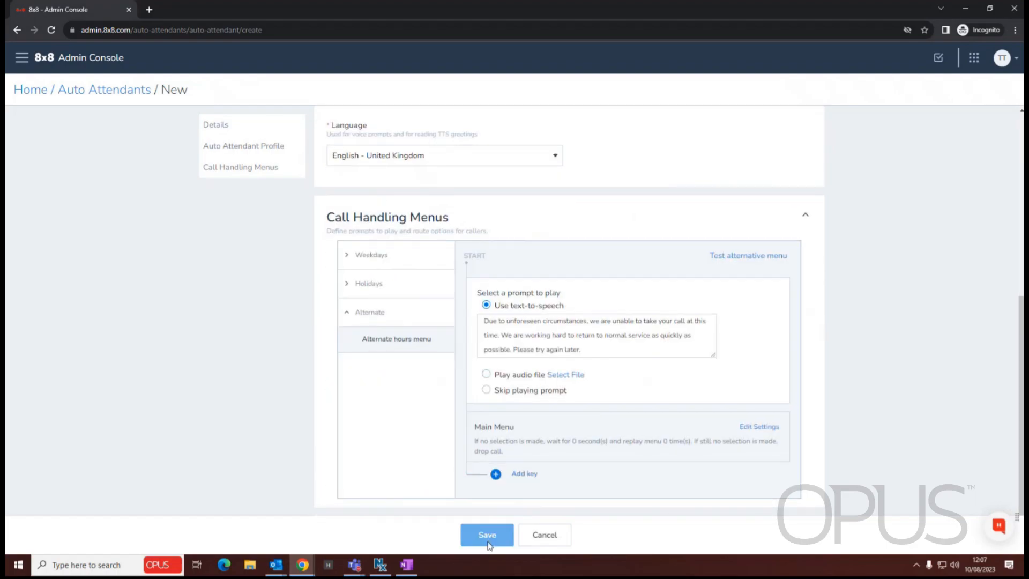
left_click(487, 535)
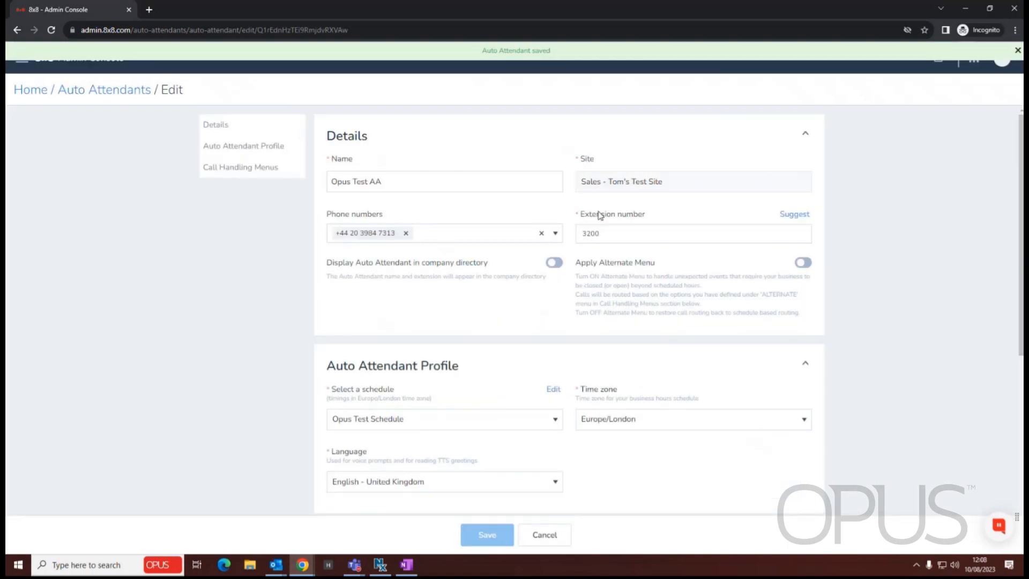
Review the prompts and main menu settings of the Weekdays open hours and closed hours menus
scroll(589, 295, "down", 5)
scroll(391, 233, "down", 2)
scroll(498, 177, "down", 5)
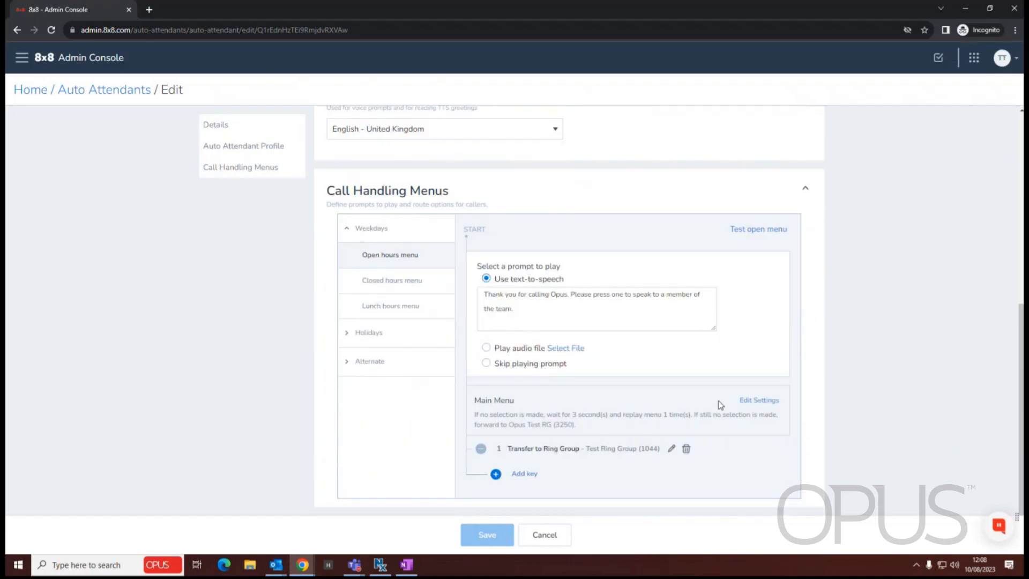
left_click(393, 281)
left_click(391, 305)
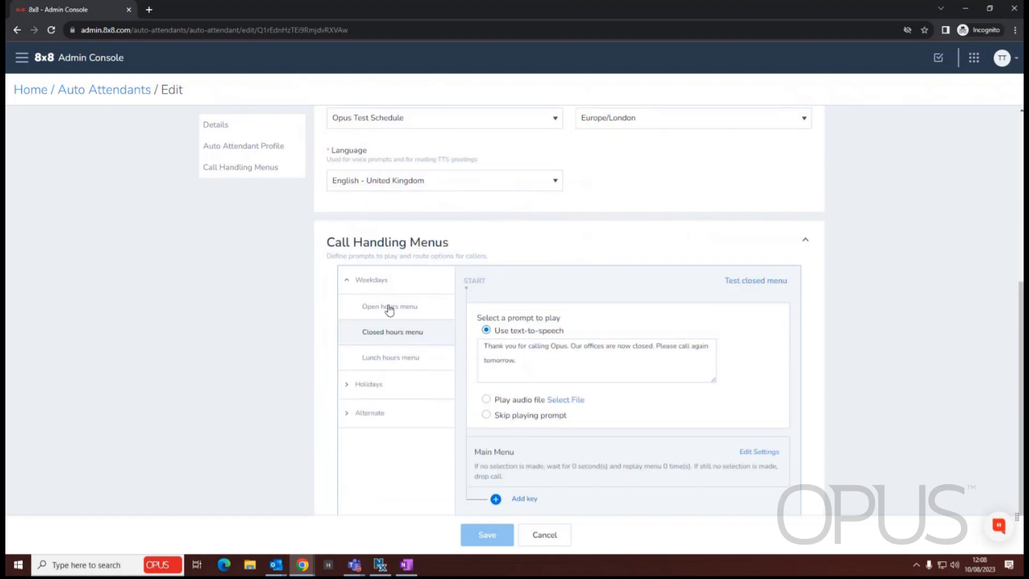
scroll(721, 431, "down", 1)
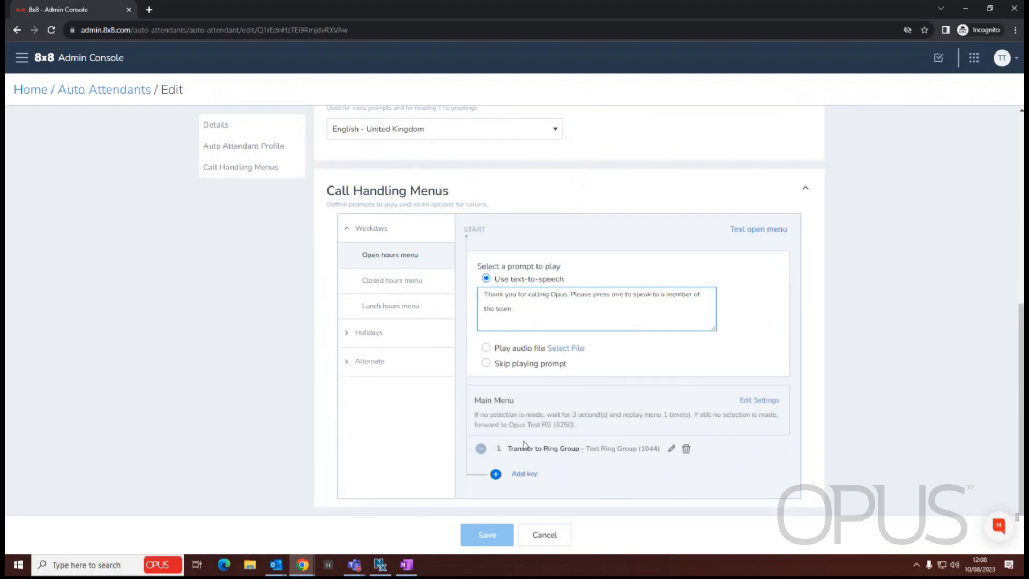
left_click(351, 281)
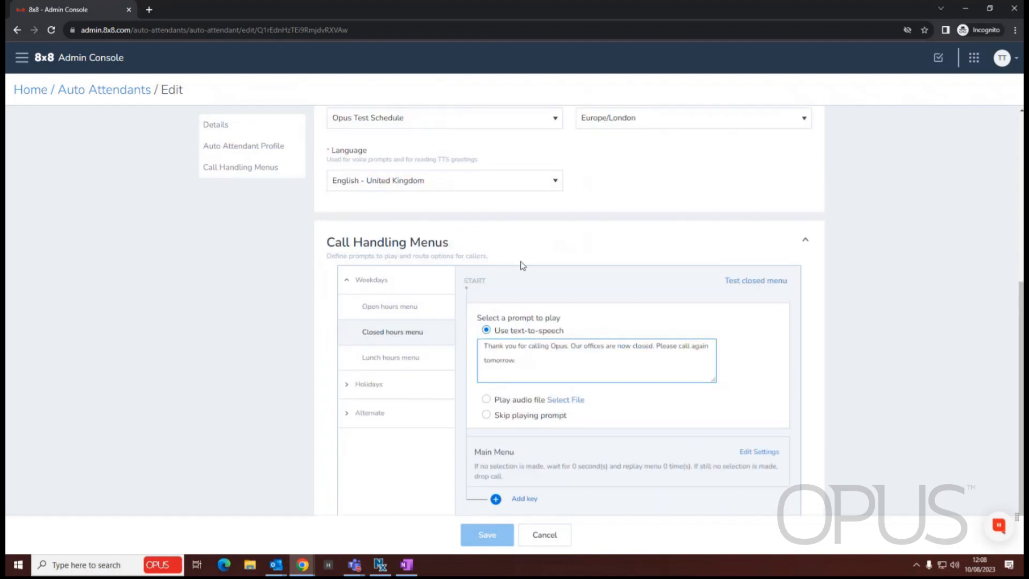
scroll(589, 421, "up", 8)
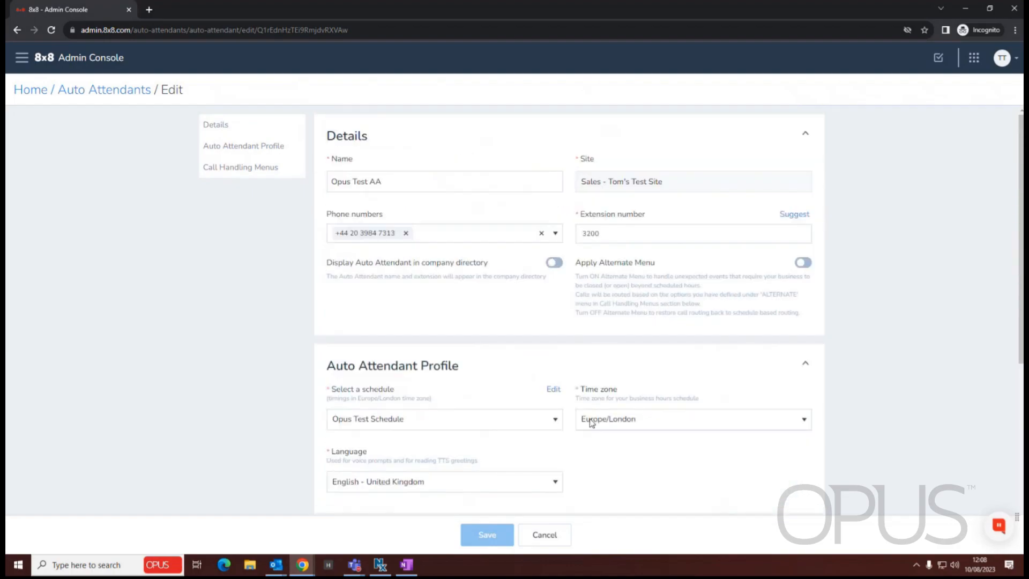